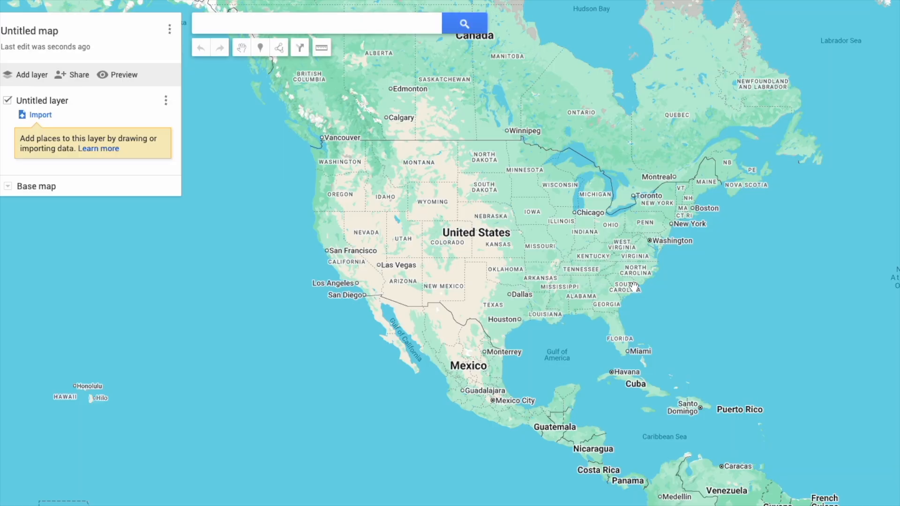
Zoom and pan from central North Carolina east to frame downtown Richlands at street level.
scroll(648, 275, up, 3)
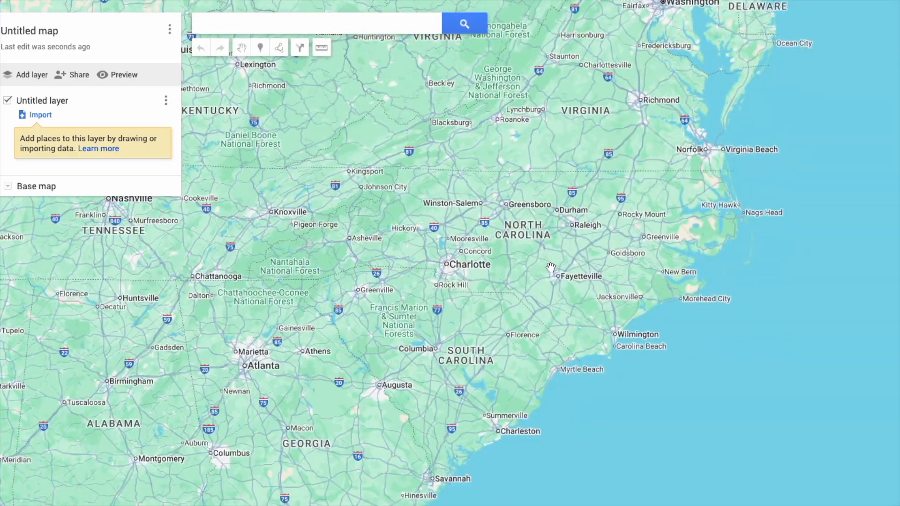
scroll(567, 267, up, 5)
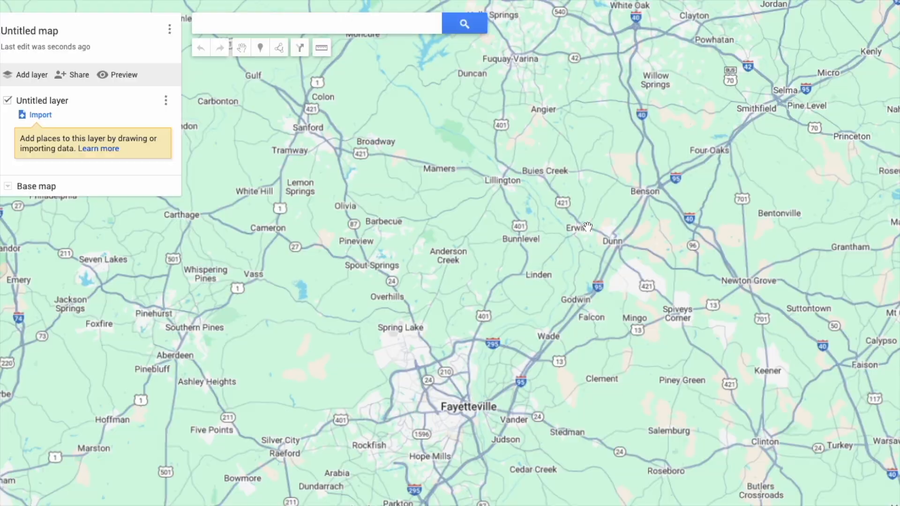
drag(621, 178, 630, 264)
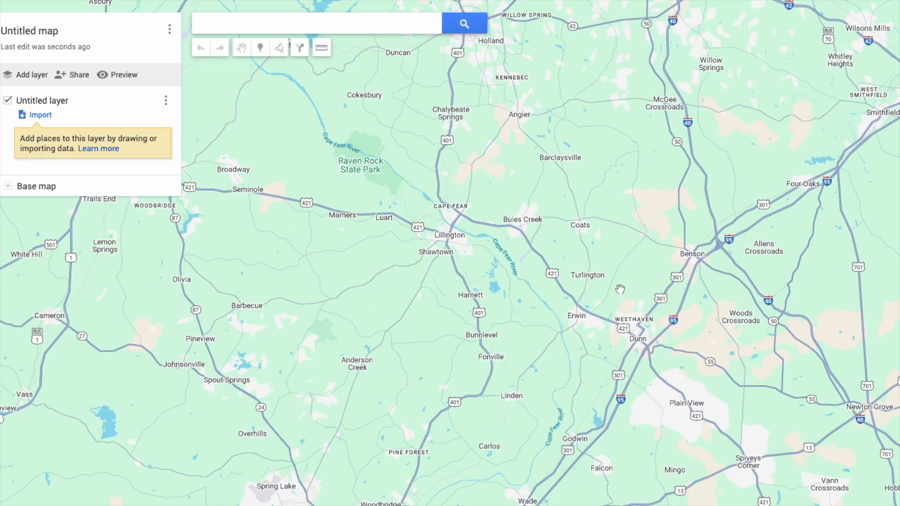
scroll(485, 242, down, 4)
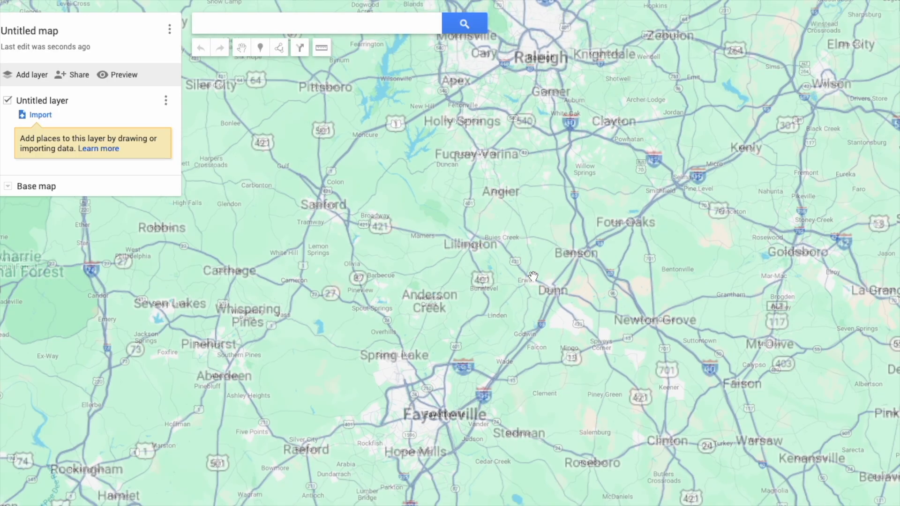
drag(649, 283, 438, 187)
scroll(551, 299, up, 8)
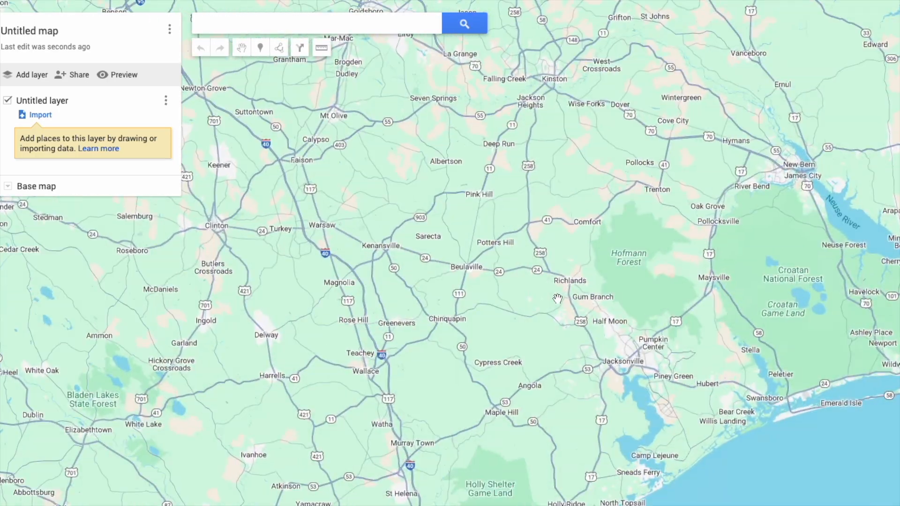
drag(626, 193, 525, 280)
scroll(524, 277, up, 3)
drag(535, 323, 572, 271)
scroll(572, 271, up, 2)
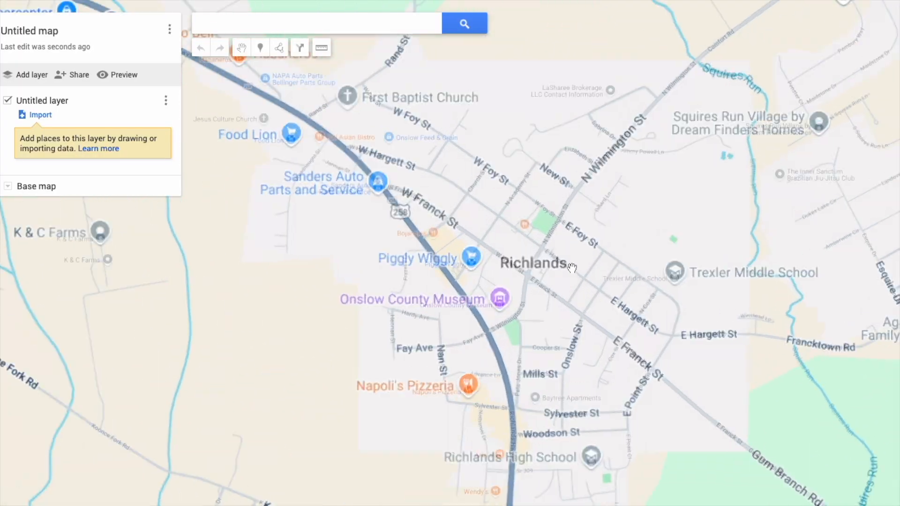
drag(670, 286, 653, 281)
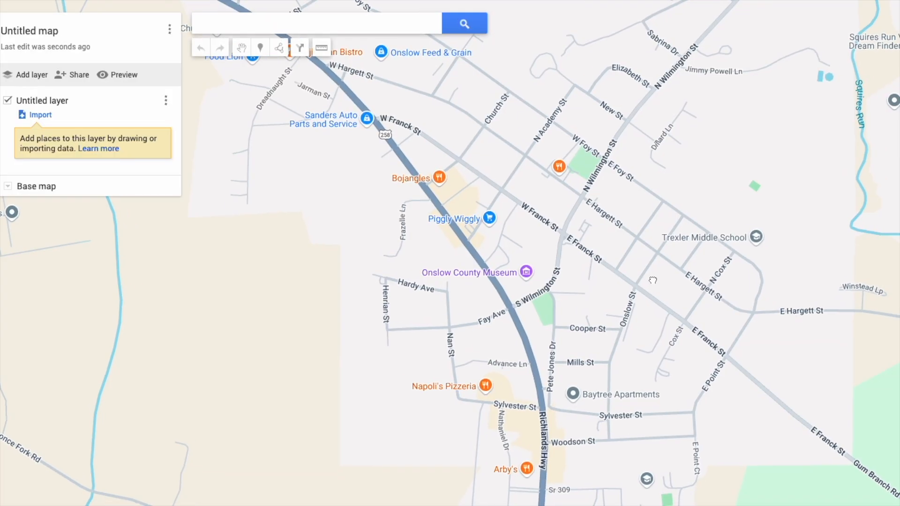
Start a shape east of Trexler Middle School, tracing W Foy St and N Academy St to W Franck St.
click(278, 50)
click(293, 71)
click(756, 267)
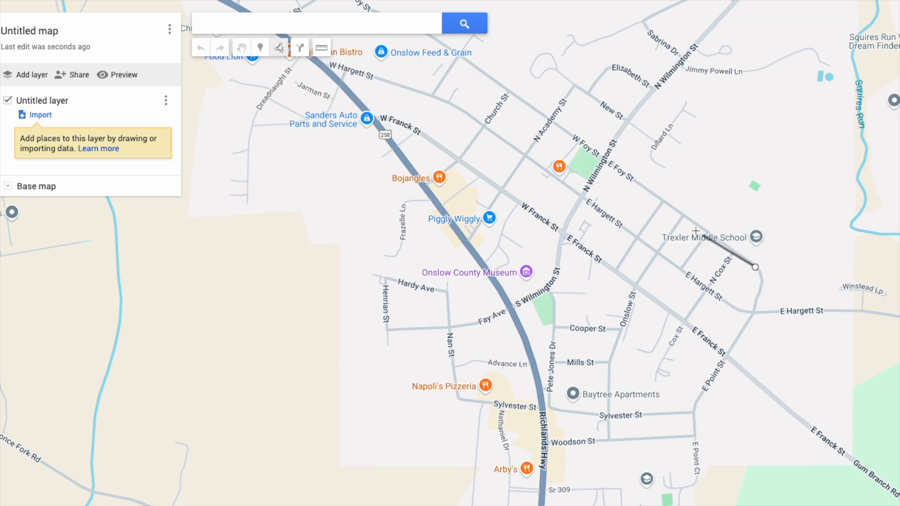
double_click(603, 161)
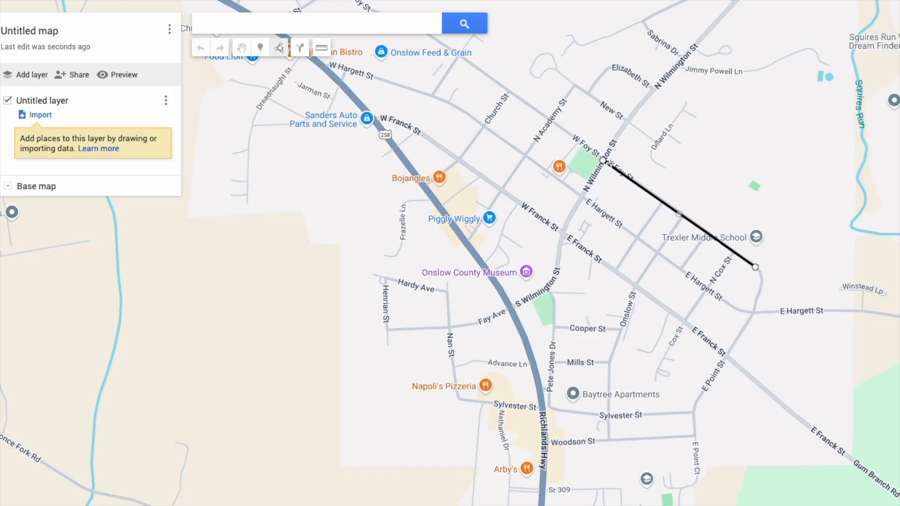
click(549, 121)
click(526, 156)
click(501, 190)
Continue the outline along W Franck St, Richlands Hwy, Woodson St and E Point St, closing it at the start.
click(400, 120)
click(377, 122)
click(505, 299)
click(541, 385)
click(545, 443)
click(697, 435)
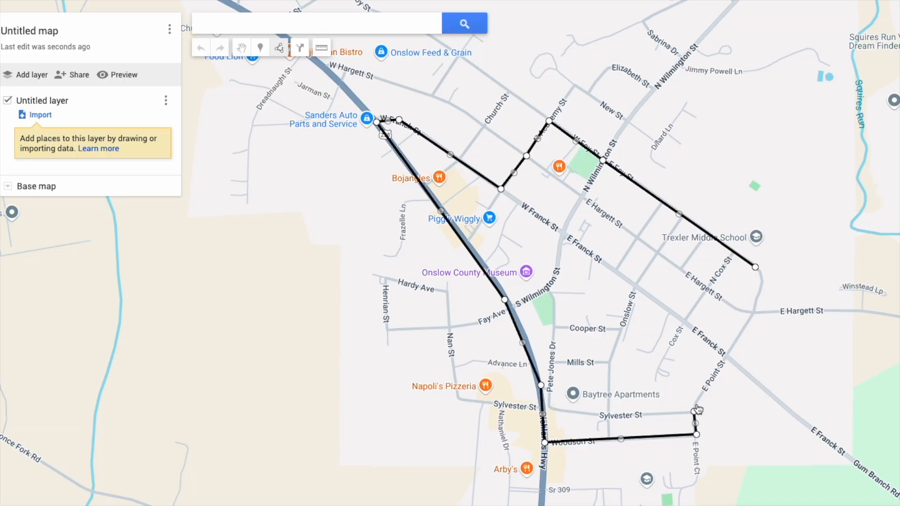
click(755, 313)
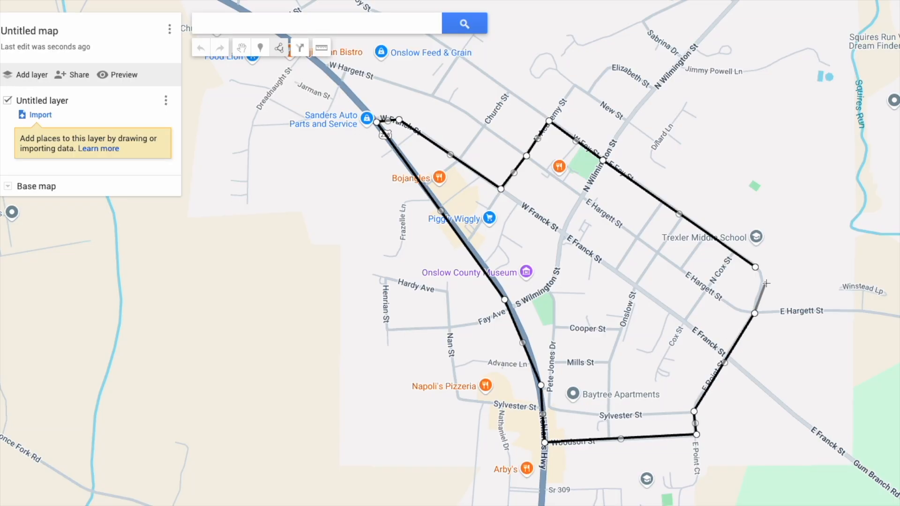
click(764, 282)
click(756, 268)
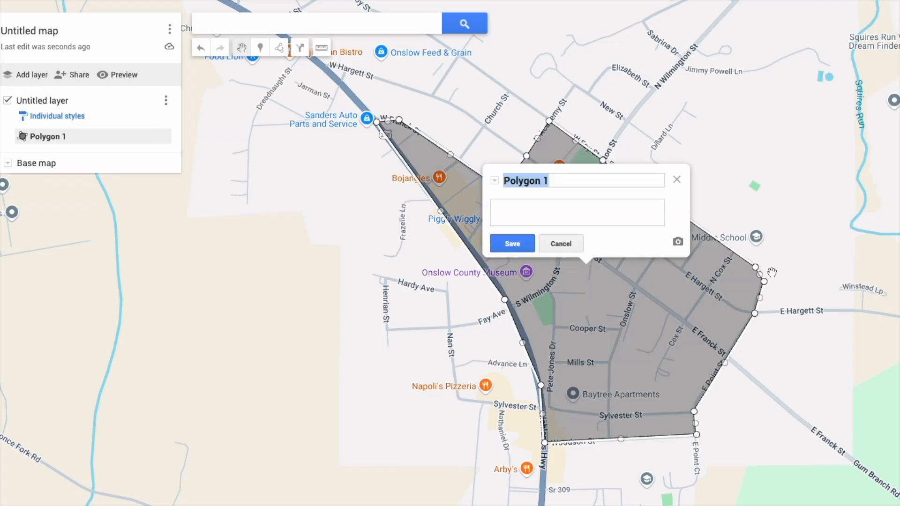
Rename the shape from Polygon 1 to 'Map Route'.
click(566, 183)
drag(565, 184, 499, 184)
text(Nap)
text( Route)
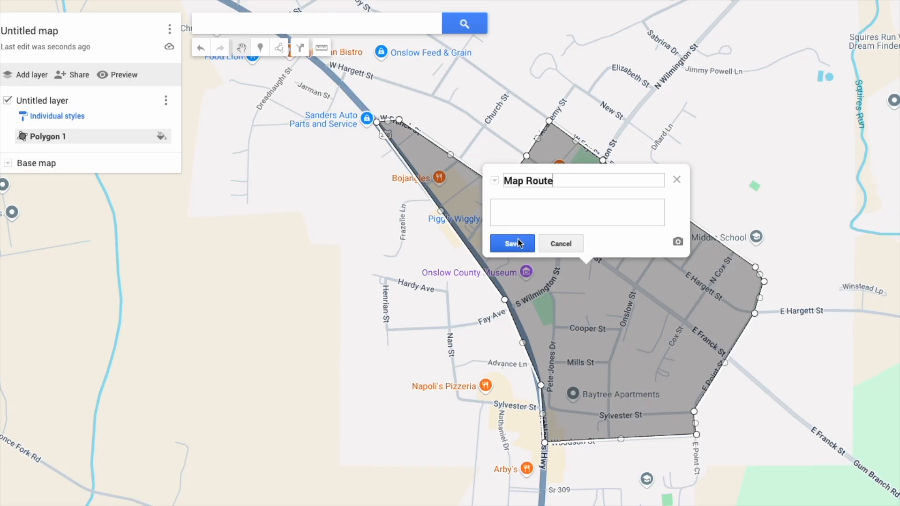
click(516, 243)
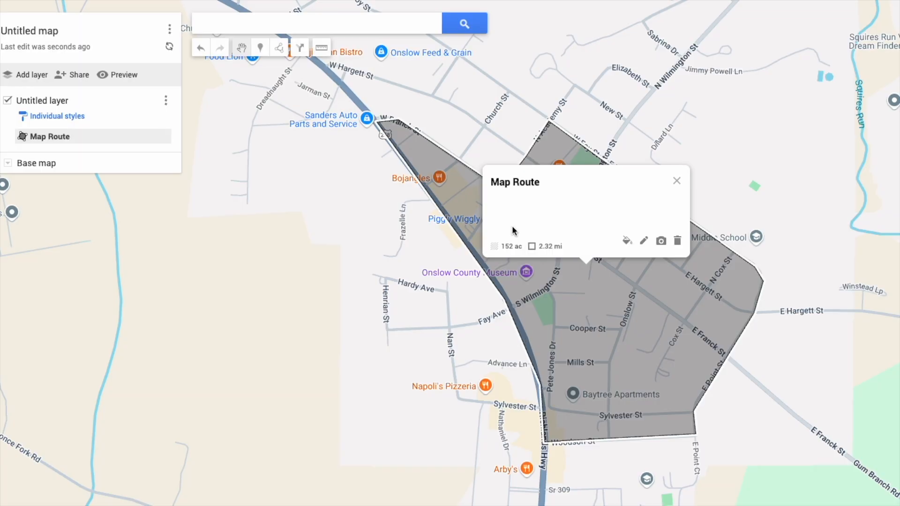
Fill the Map Route shape light blue.
click(627, 241)
click(725, 266)
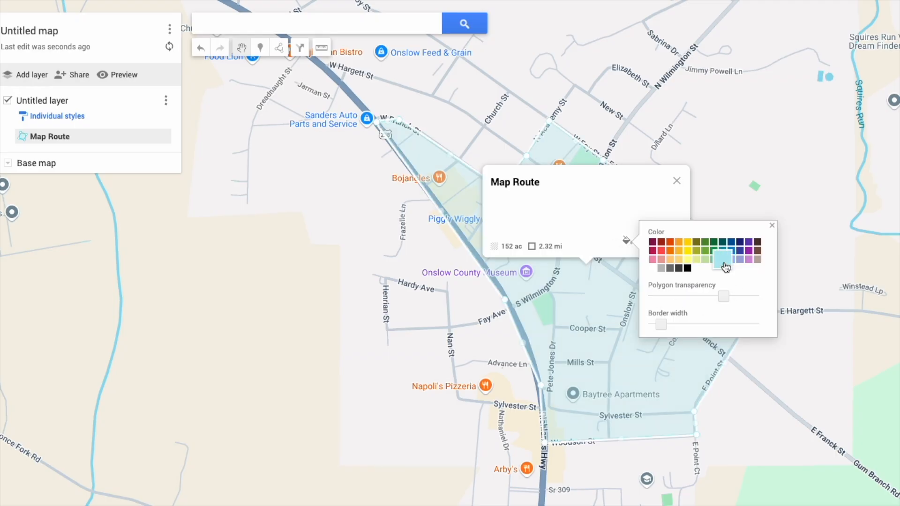
click(677, 182)
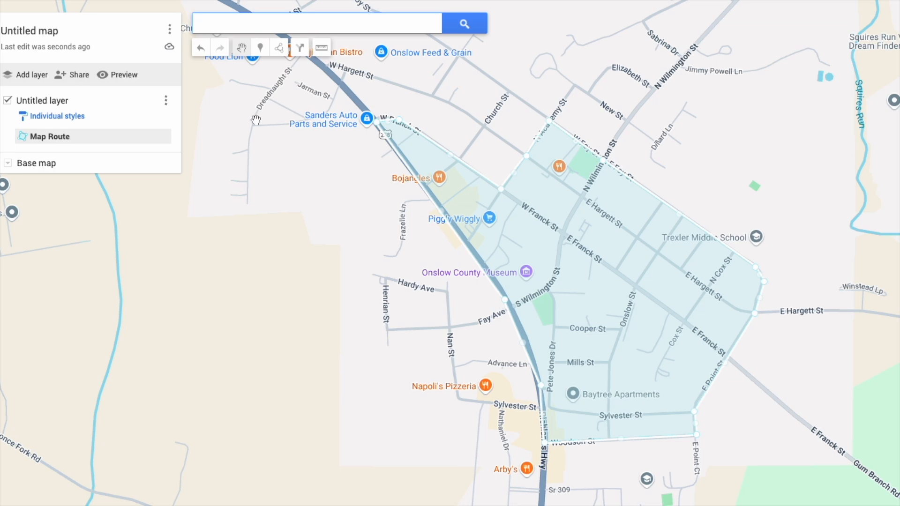
Add a new layer named Food.
click(17, 77)
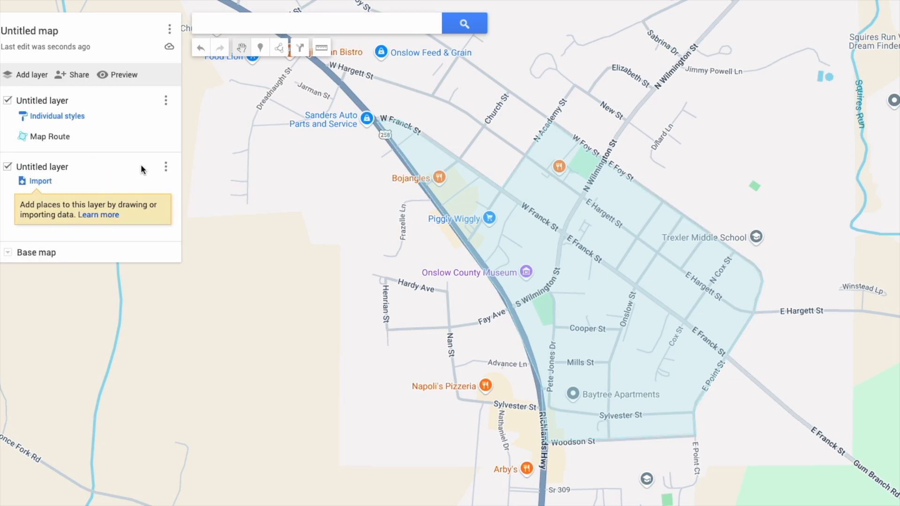
click(166, 167)
click(119, 187)
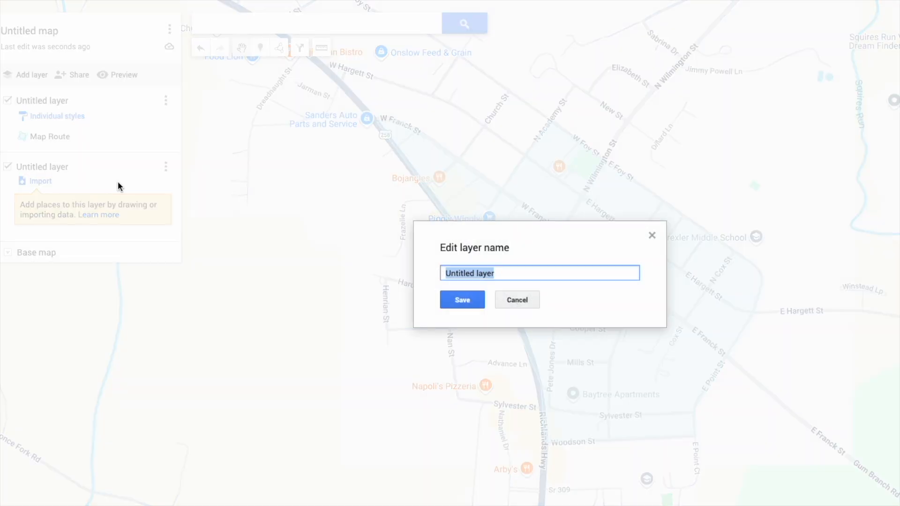
text(Food)
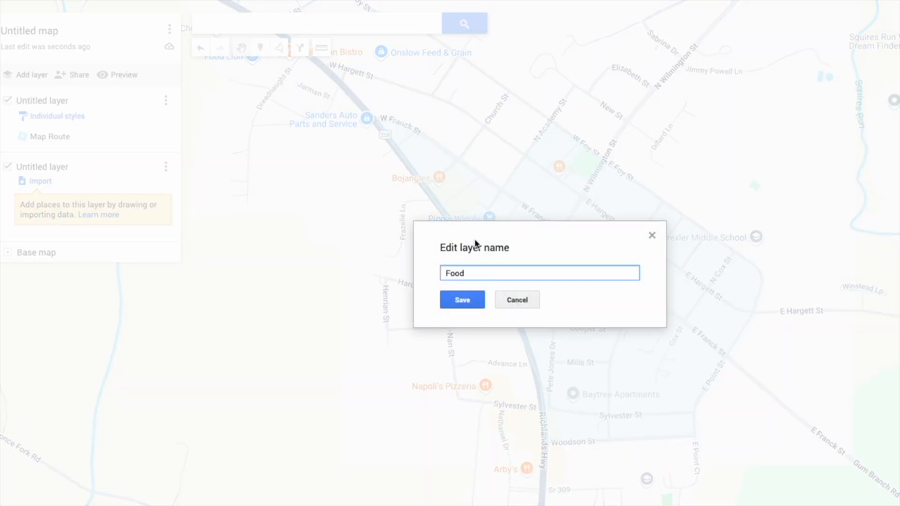
click(459, 306)
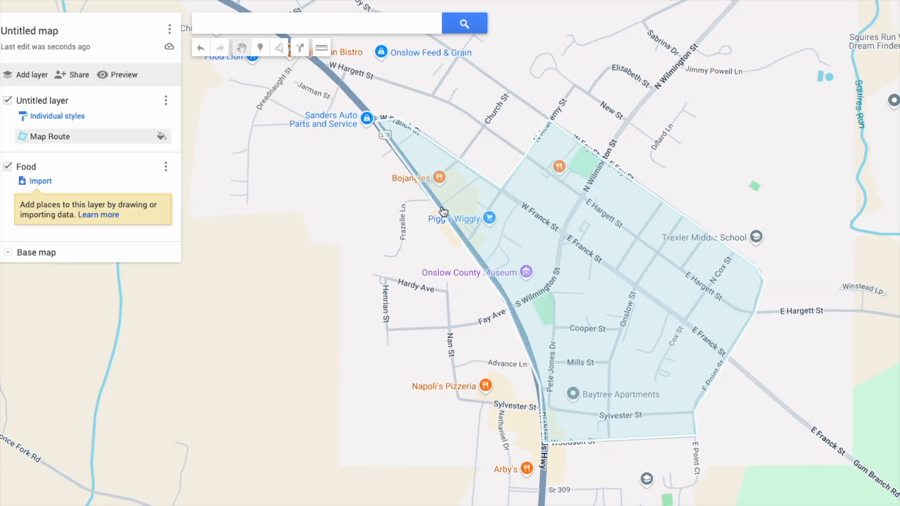
Drop a marker on the Bojangles restaurant and name it Bojangles.
click(260, 49)
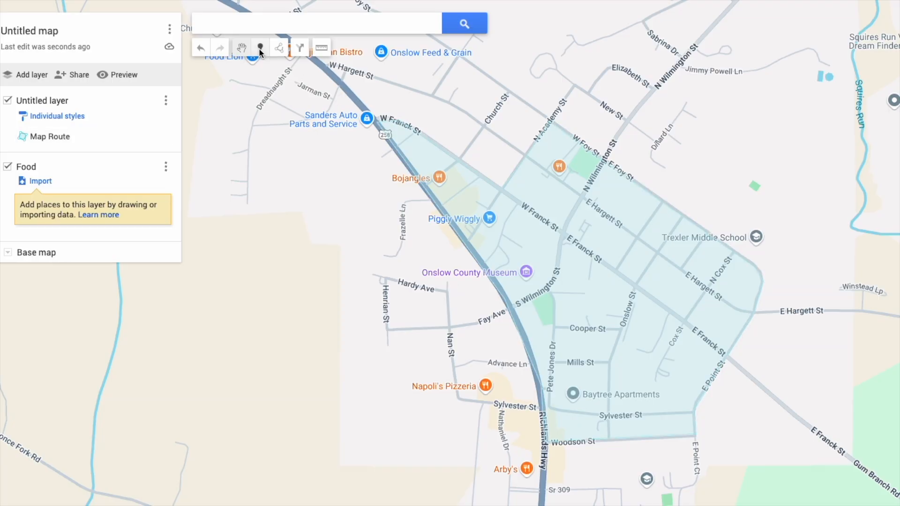
click(441, 186)
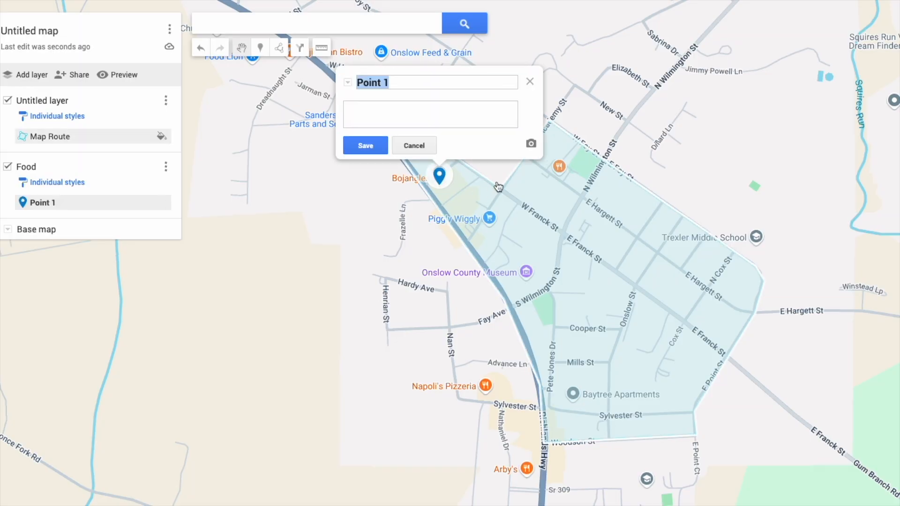
click(417, 80)
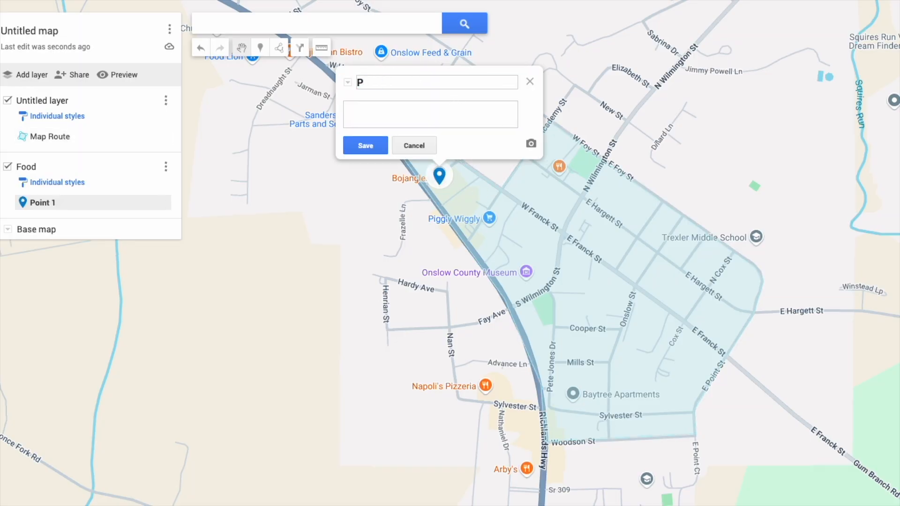
text(Bojangles)
click(367, 147)
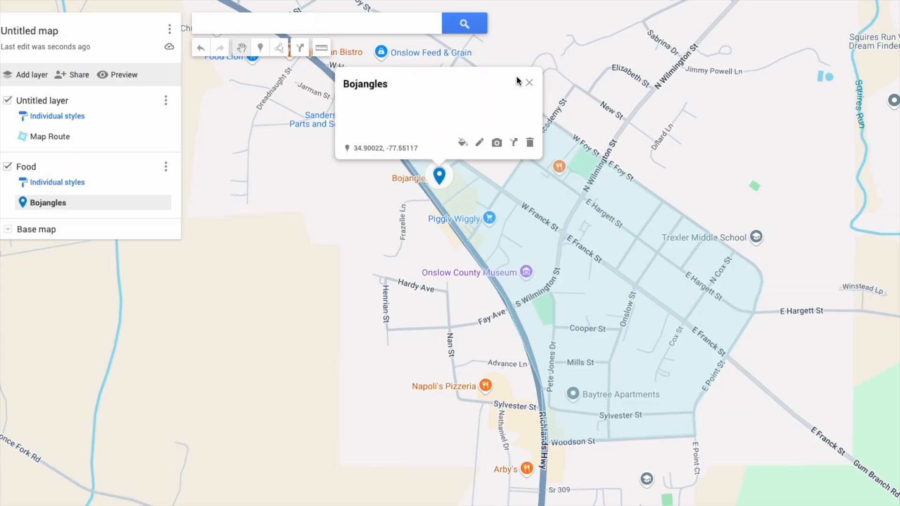
Style the Bojangles marker yellow with the fork-and-knife restaurant icon.
click(462, 143)
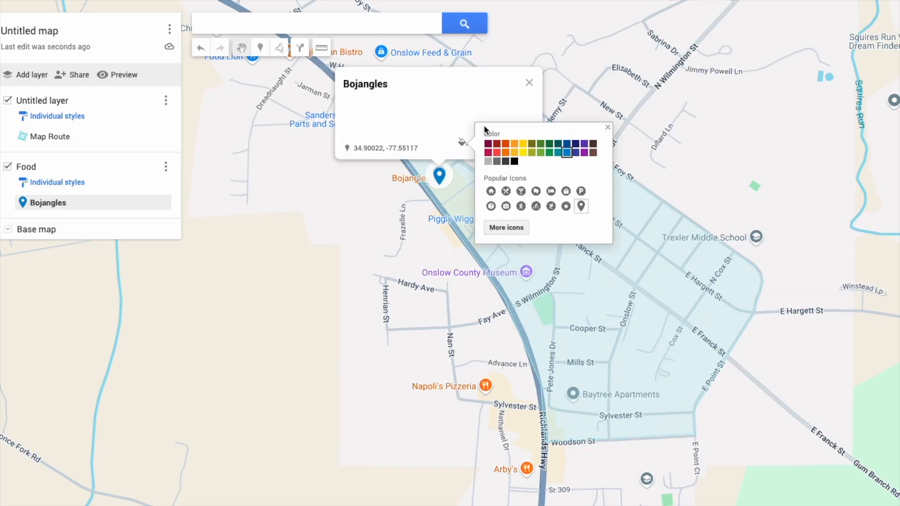
click(524, 147)
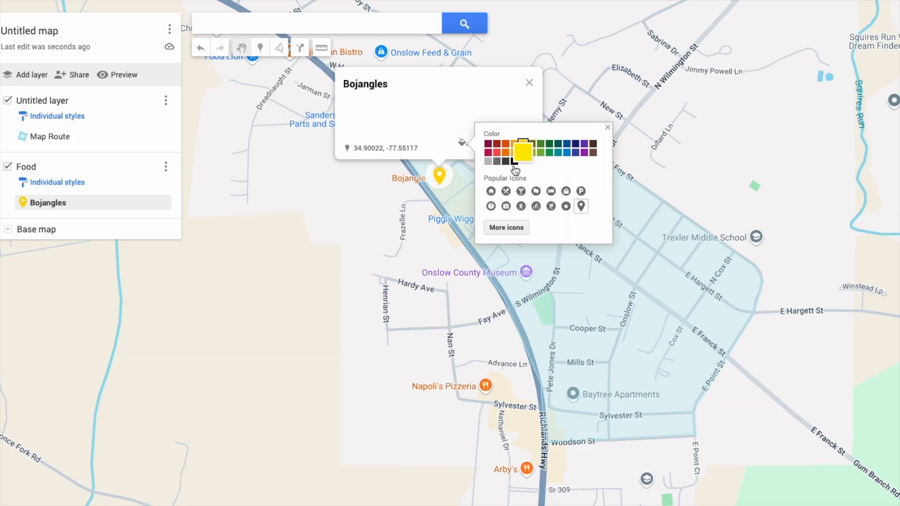
click(505, 191)
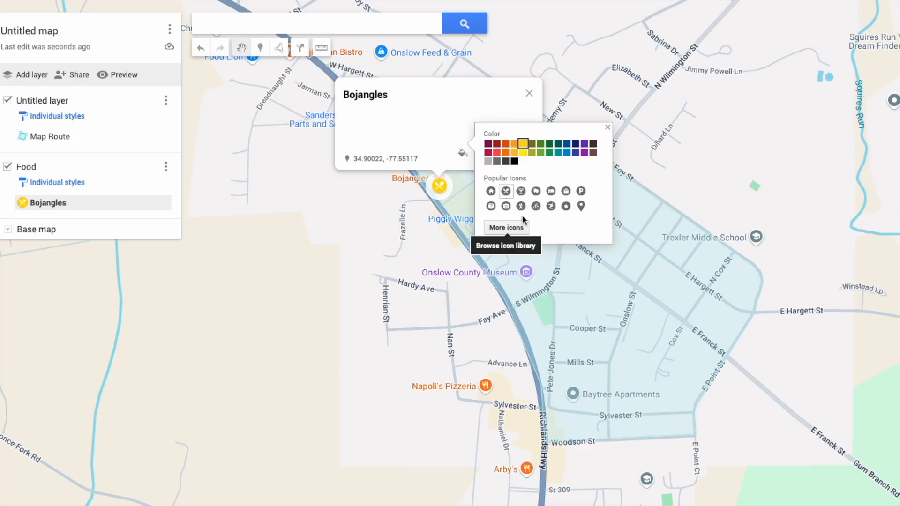
click(608, 128)
click(530, 96)
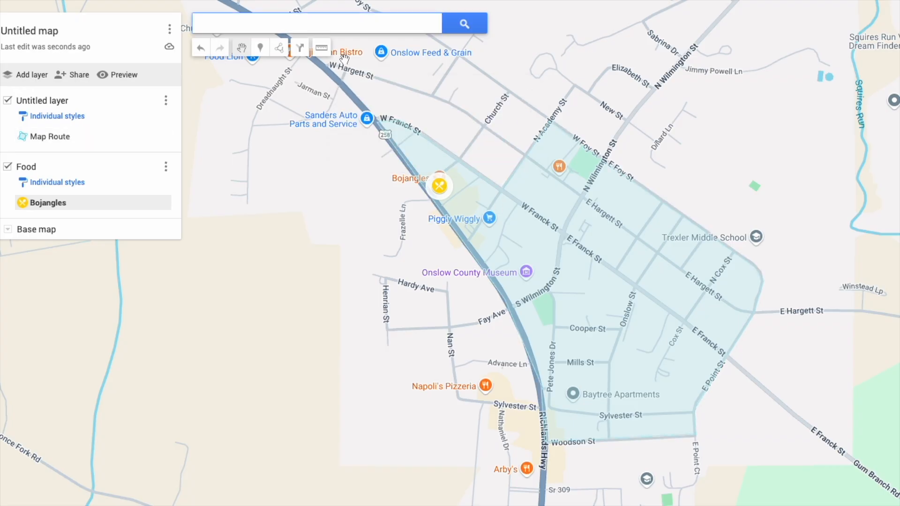
click(260, 48)
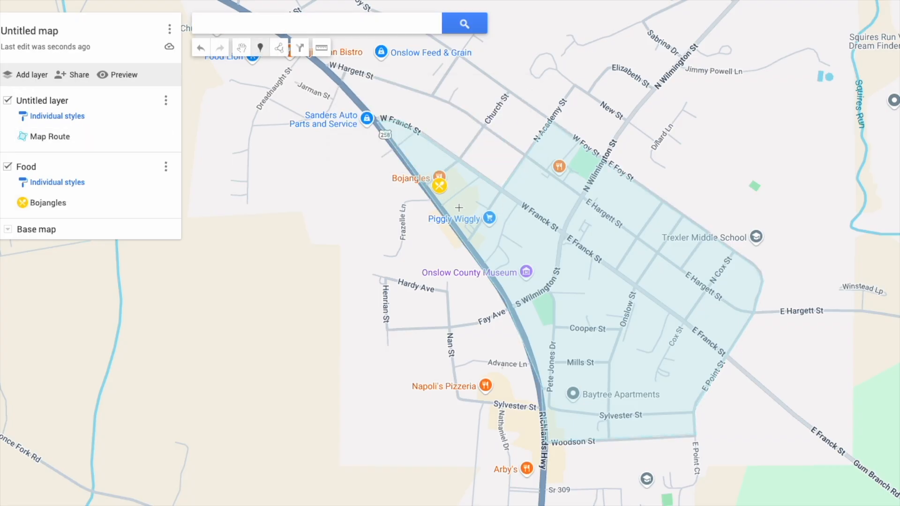
Add a Camino Real marker east of Piggly Wiggly, yellow with the fork-and-knife icon.
click(459, 207)
text(Cam)
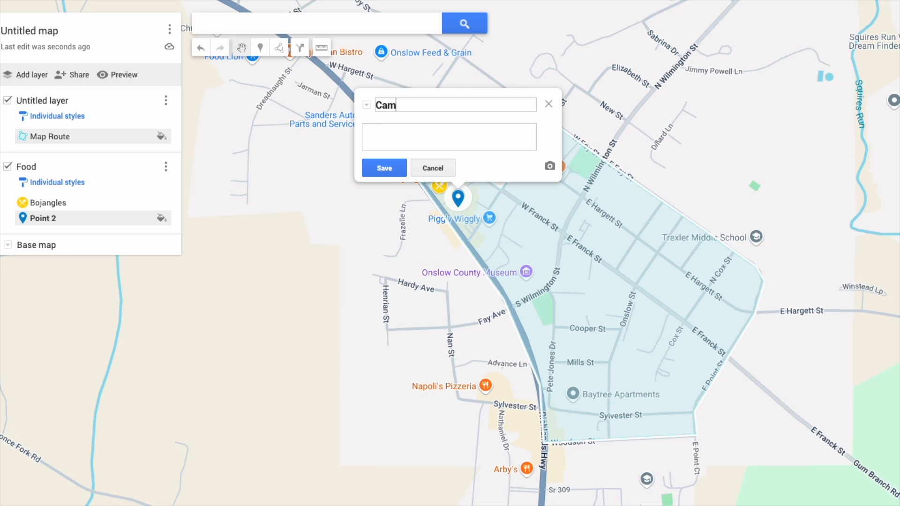
text(ino Real)
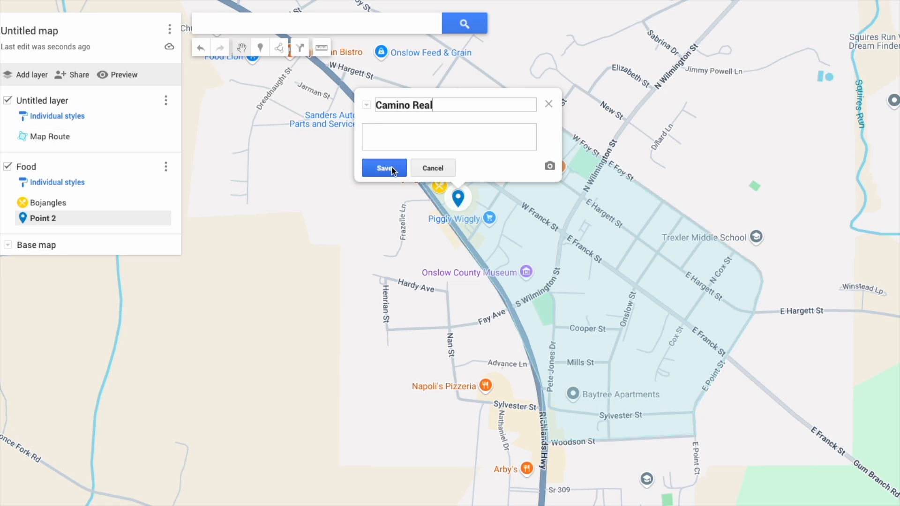
key(Return)
click(480, 166)
click(542, 166)
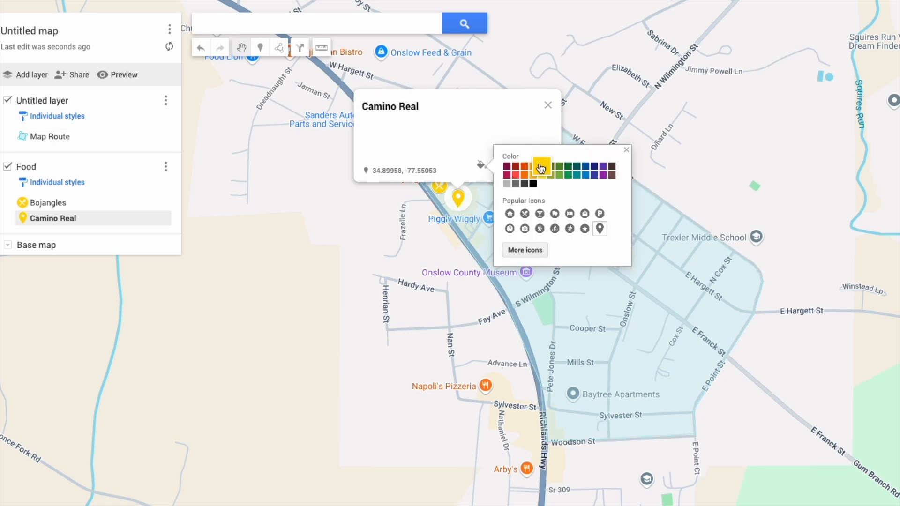
click(525, 213)
click(626, 149)
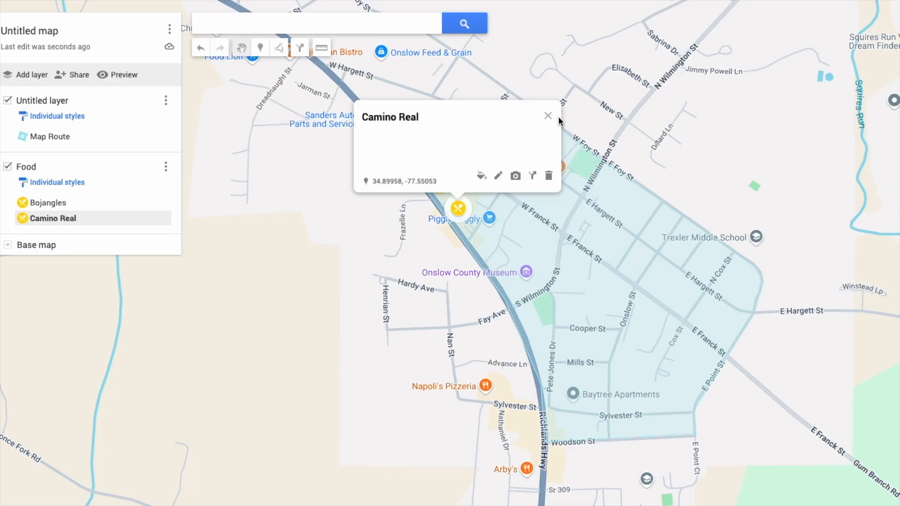
click(548, 116)
click(260, 48)
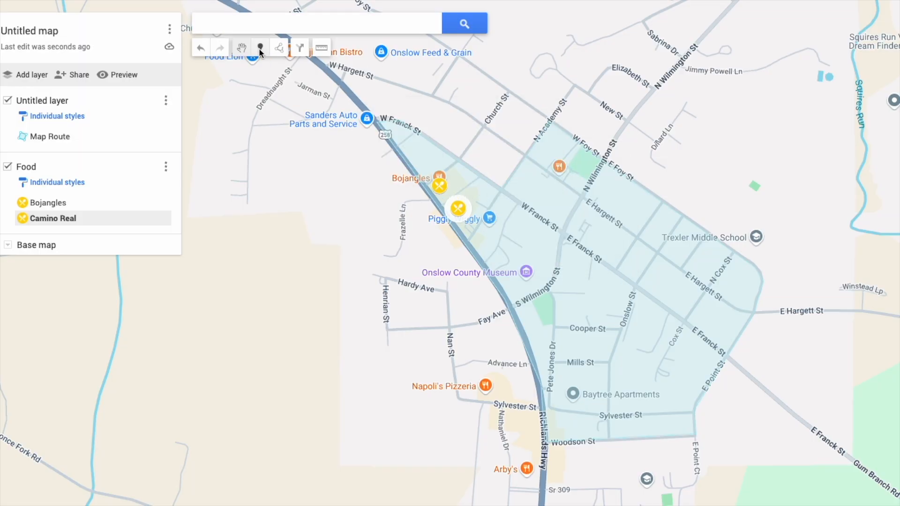
Add a Triple C Sweets marker near N Wilmington and W Foy St, yellow with the fork-and-knife icon.
click(557, 172)
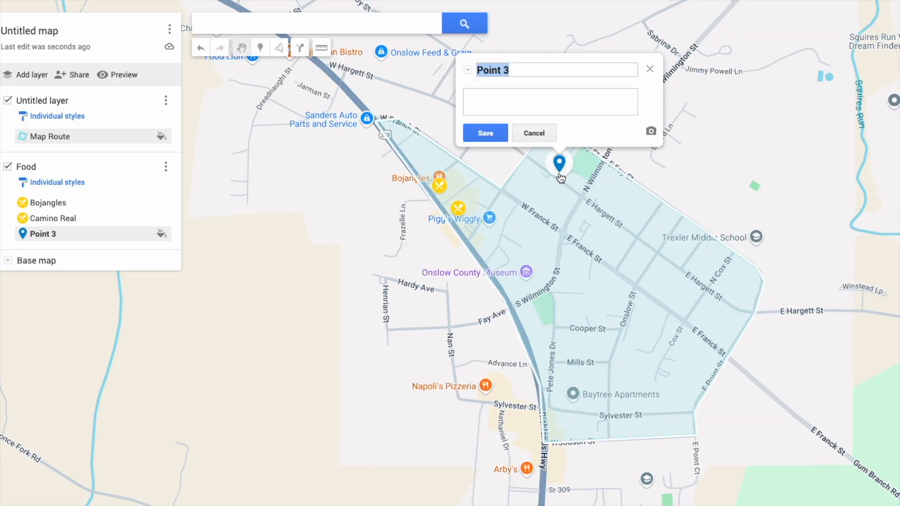
drag(543, 68, 485, 70)
key(BackSpace)
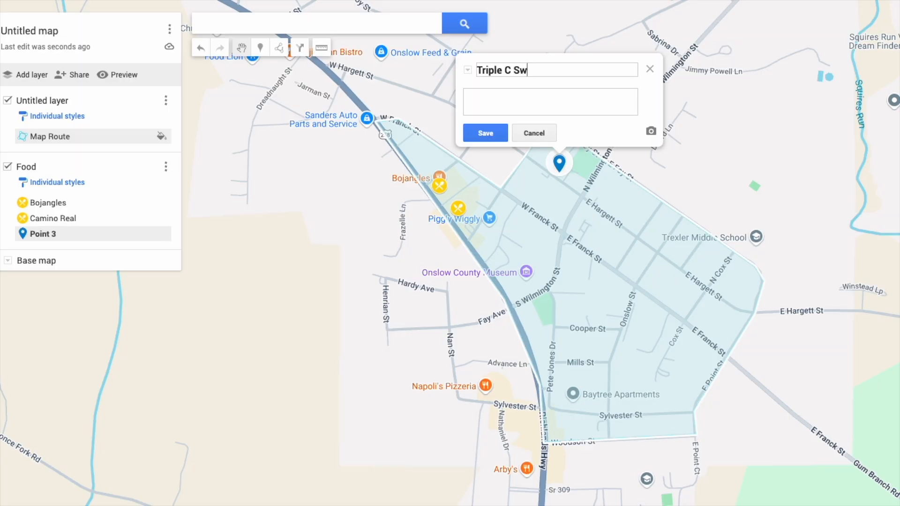
click(492, 128)
click(582, 130)
click(644, 132)
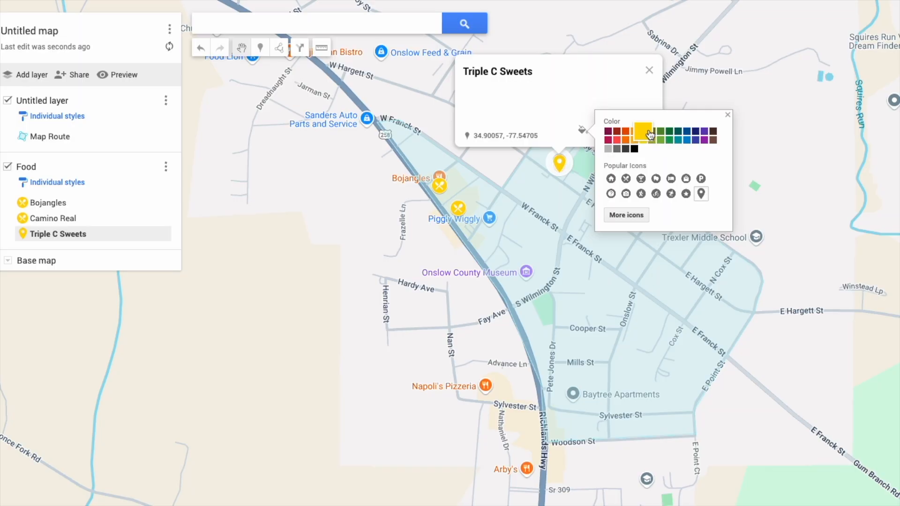
click(626, 178)
click(728, 115)
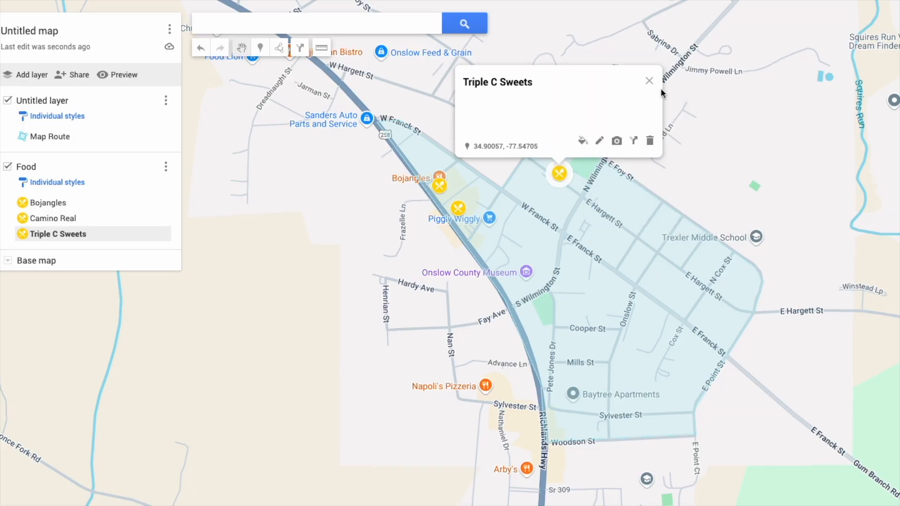
click(649, 80)
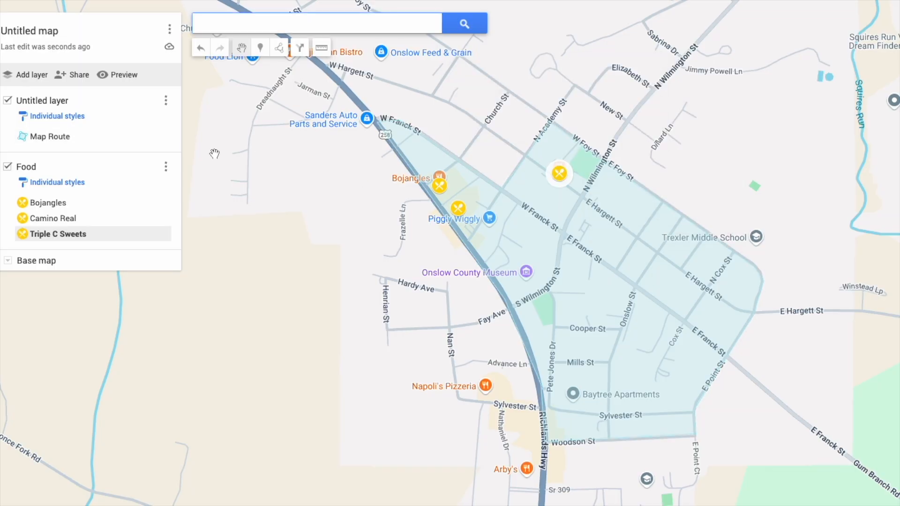
Add a new layer named Public Safety.
click(34, 77)
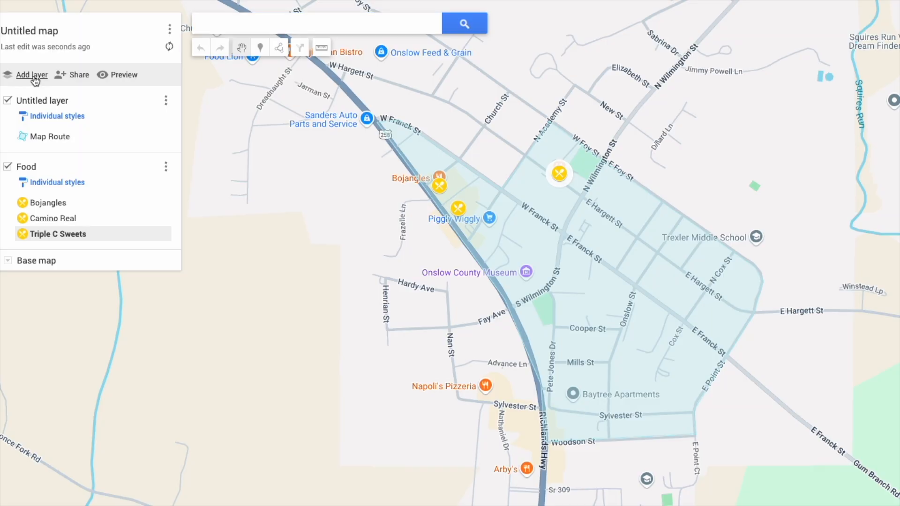
click(166, 264)
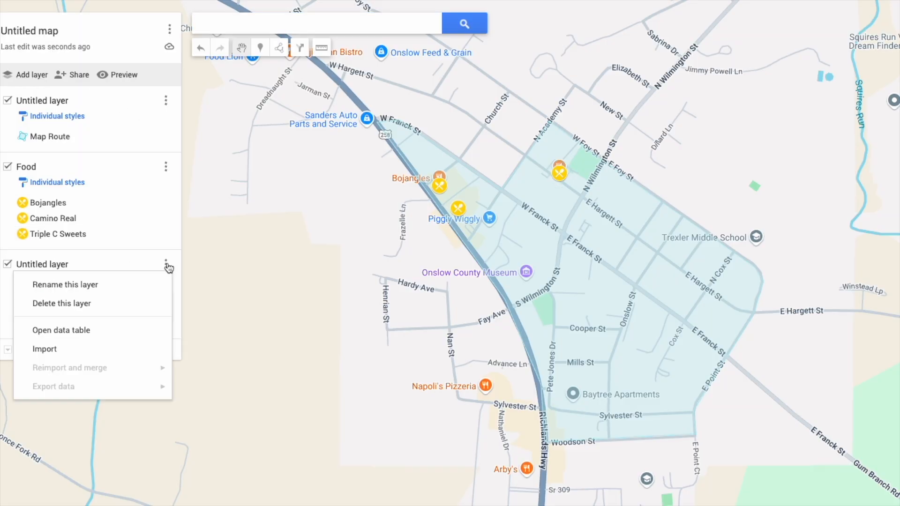
click(141, 283)
text(Public Safety)
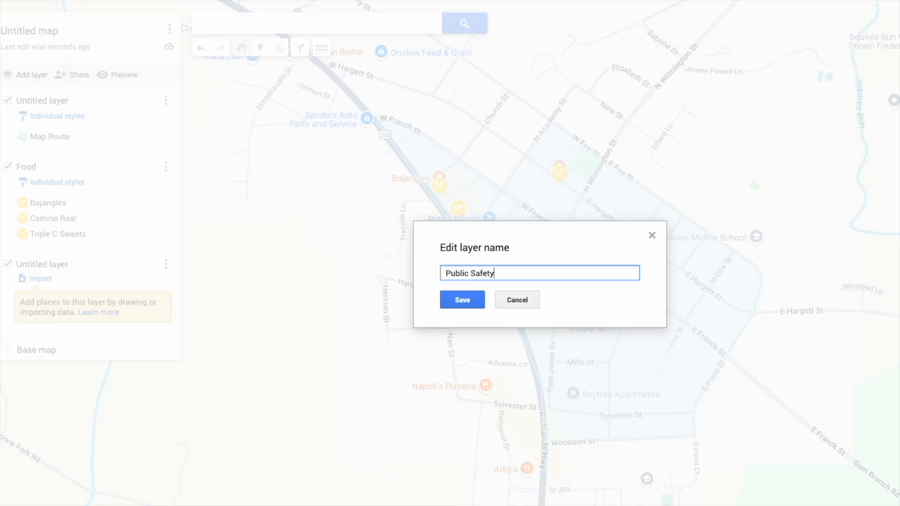
click(461, 301)
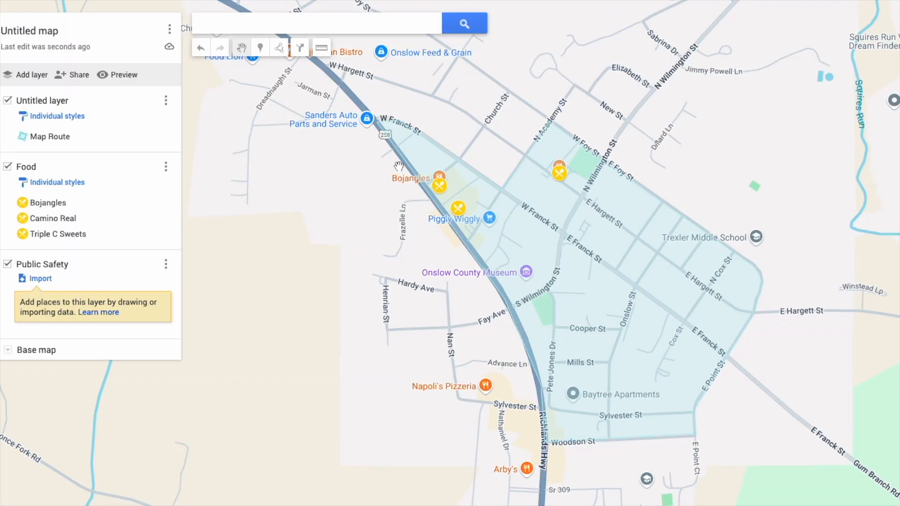
Drop a marker near Fay Ave and name it Police Station.
click(267, 54)
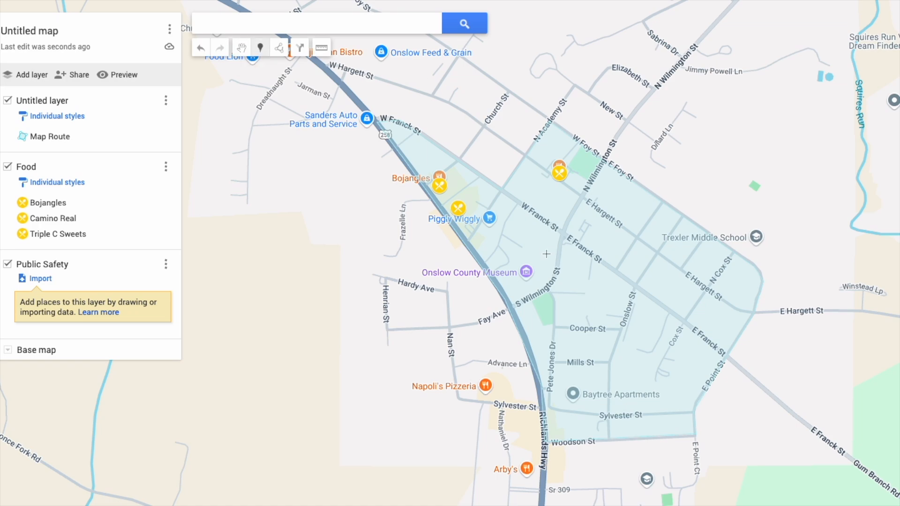
click(529, 312)
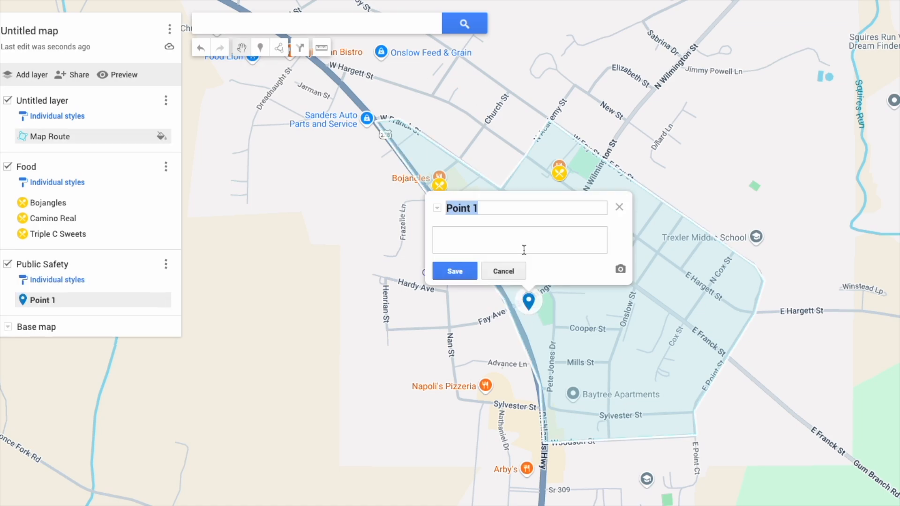
text(P)
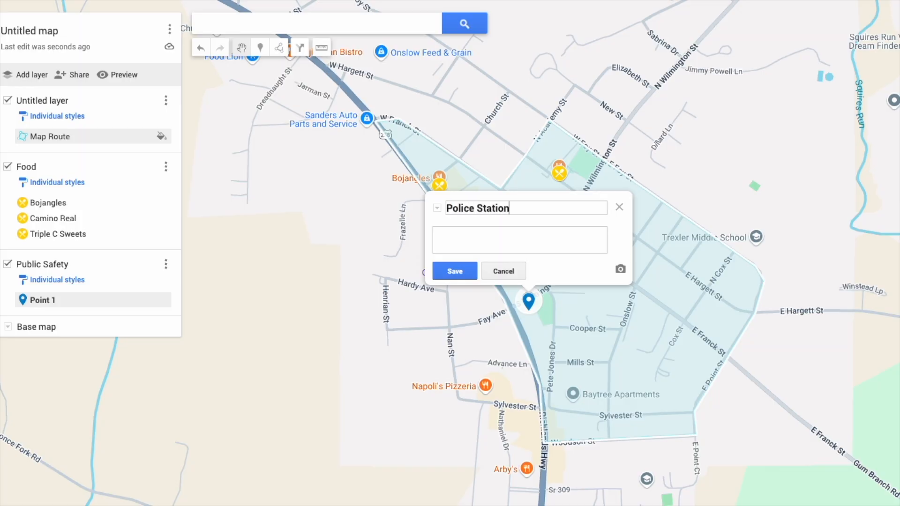
click(453, 272)
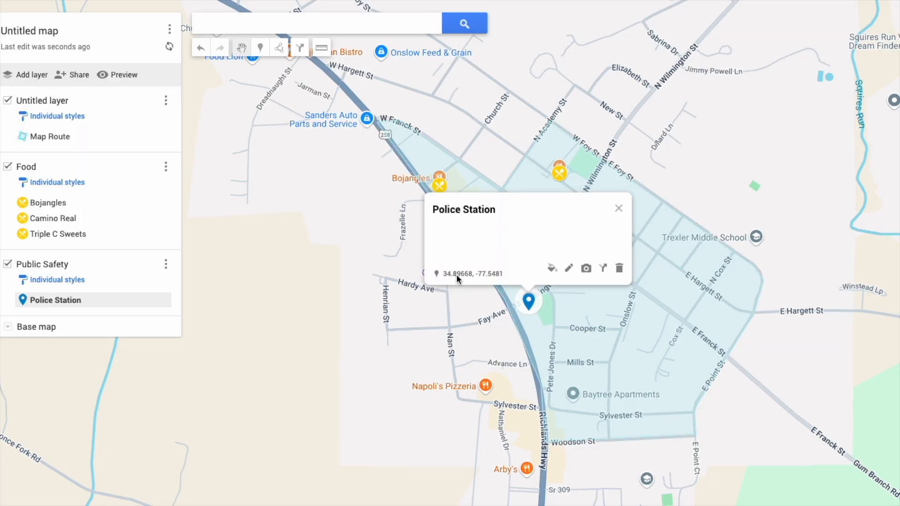
Colour the Police Station marker red and give it the police badge icon from the icon library.
click(551, 268)
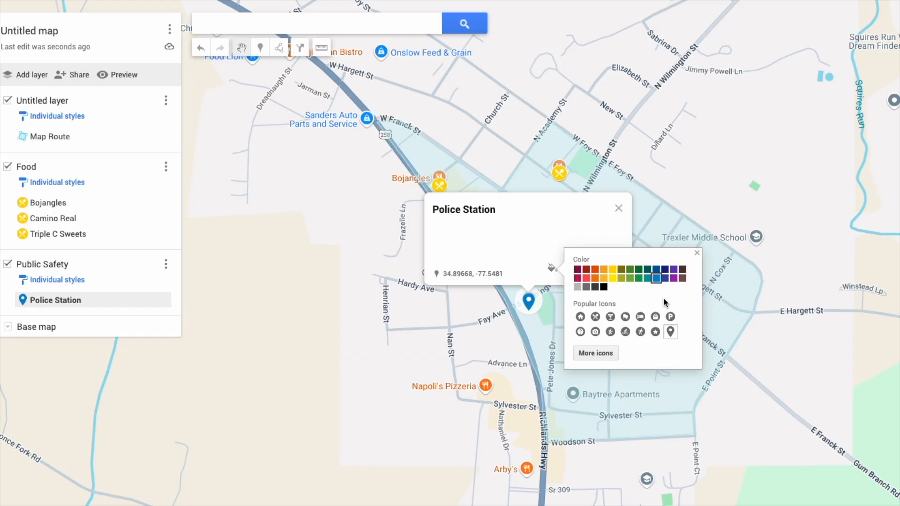
click(586, 279)
click(597, 354)
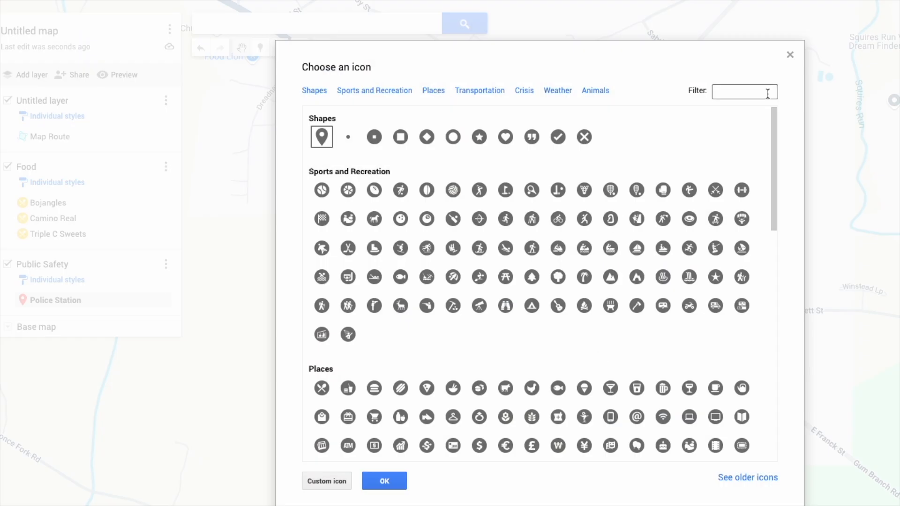
scroll(682, 243, down, 12)
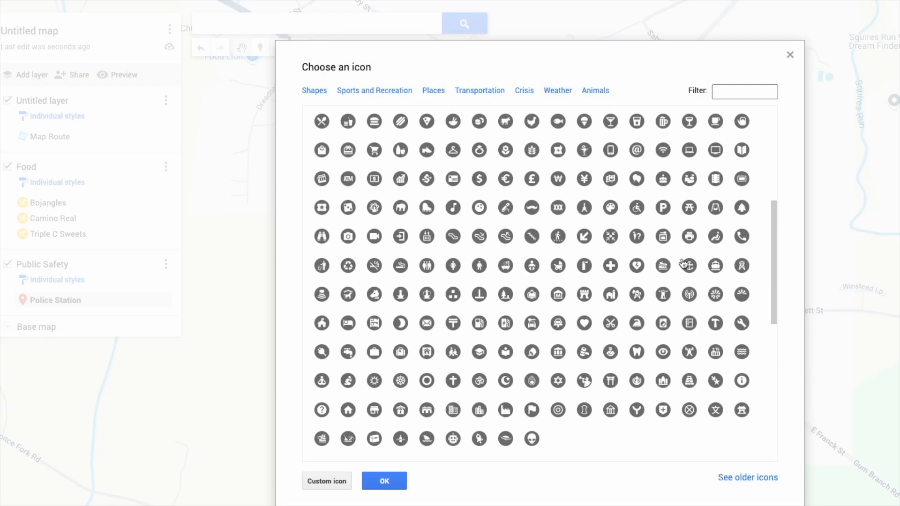
scroll(685, 267, down, 2)
scroll(686, 267, up, 12)
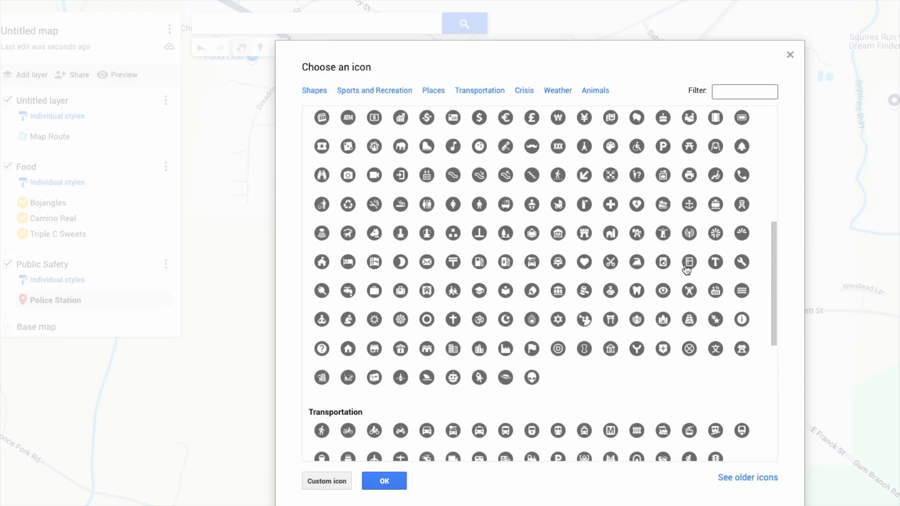
click(739, 89)
text(p)
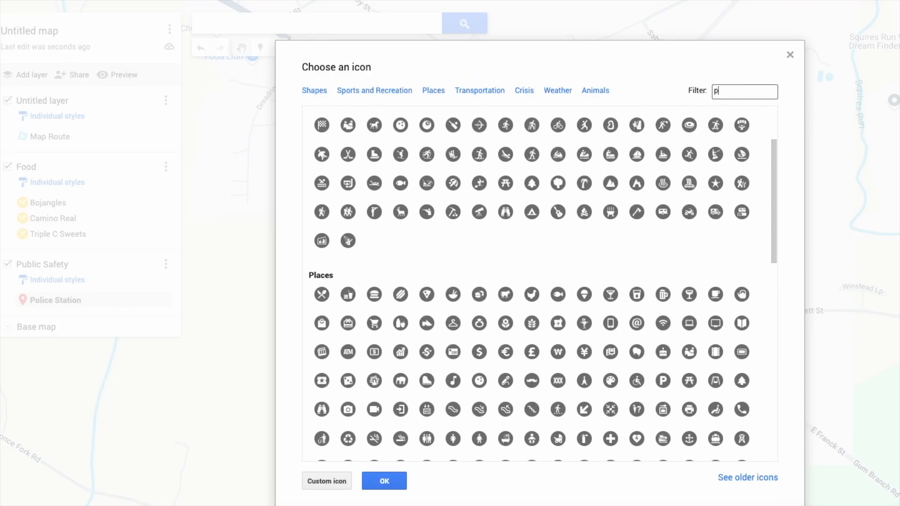
text(olice)
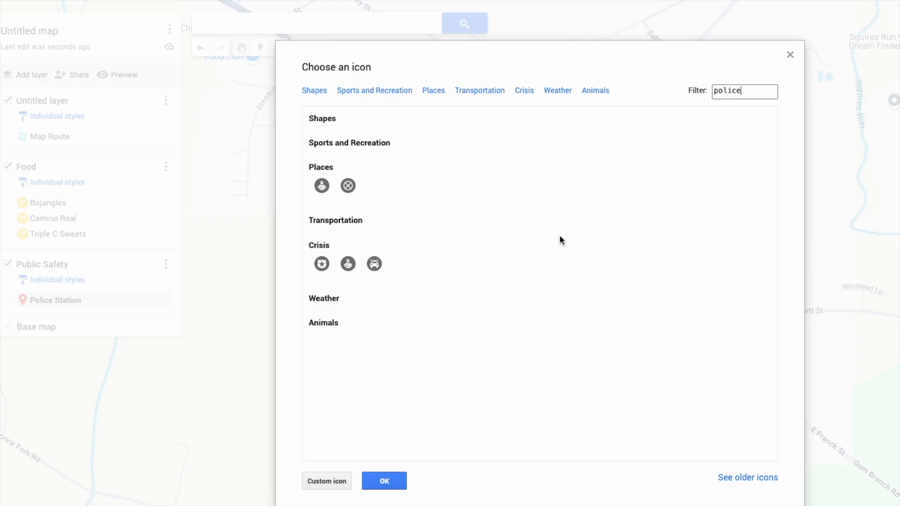
click(322, 264)
click(383, 480)
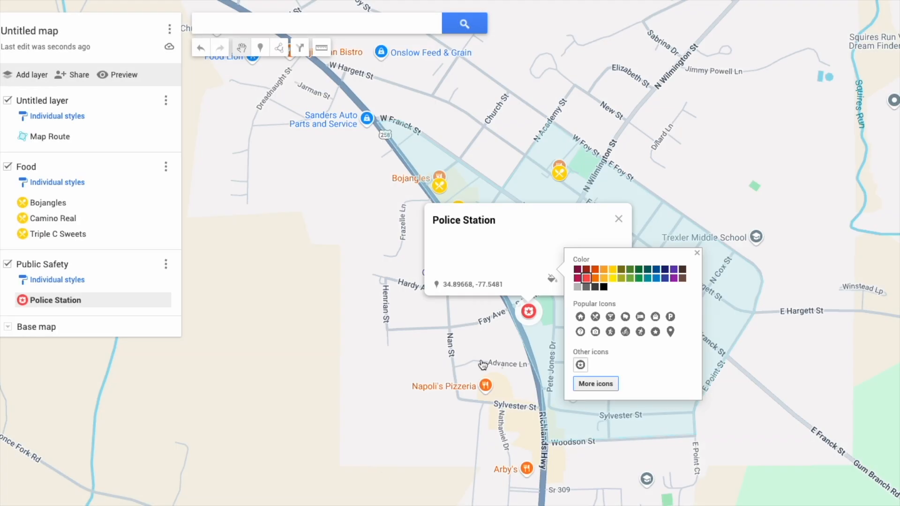
click(616, 220)
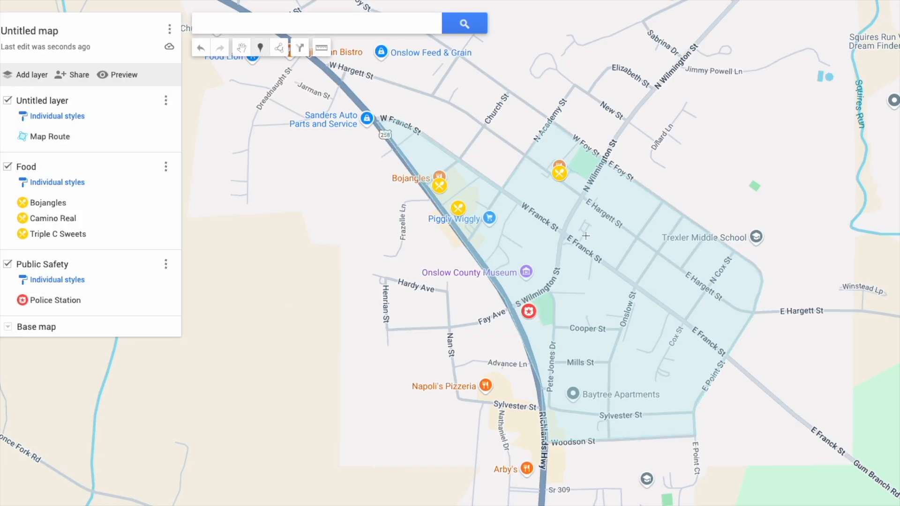
Place a marker near N Wilmington St and name it Fire Department.
click(573, 182)
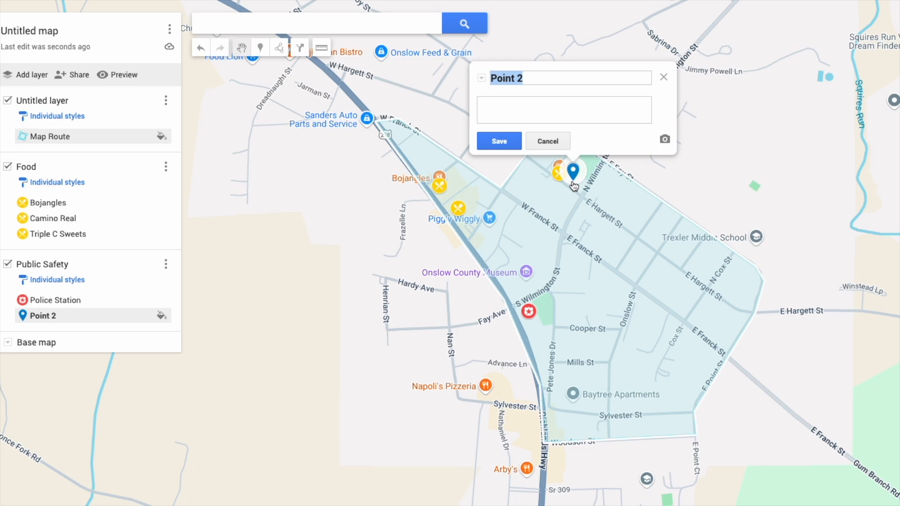
drag(574, 186, 585, 164)
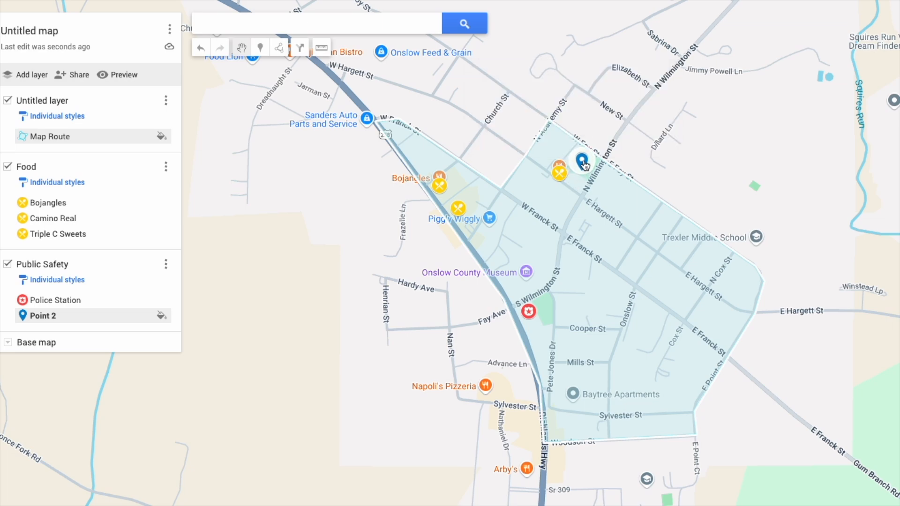
click(585, 165)
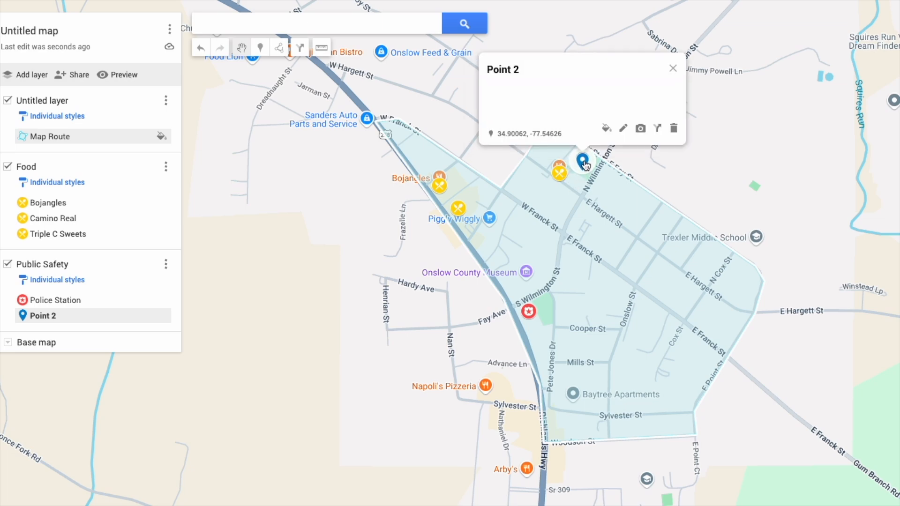
click(624, 128)
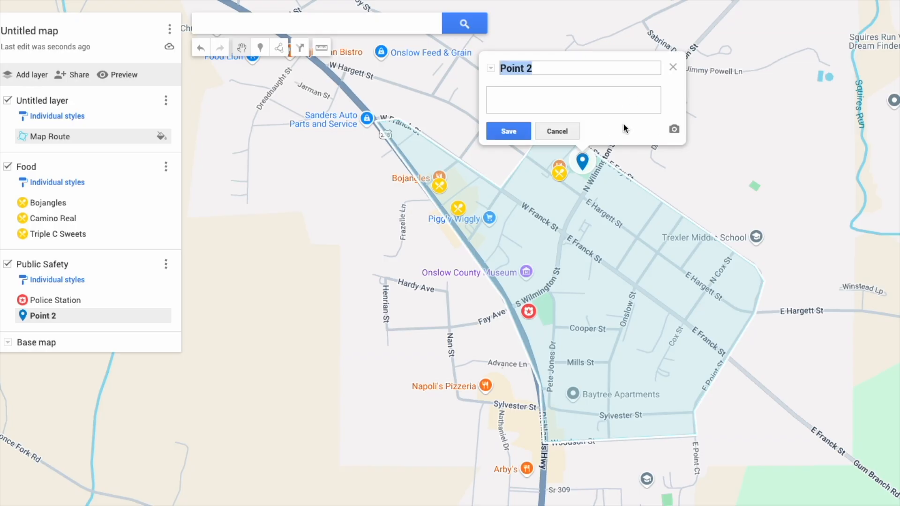
text(Fire Department)
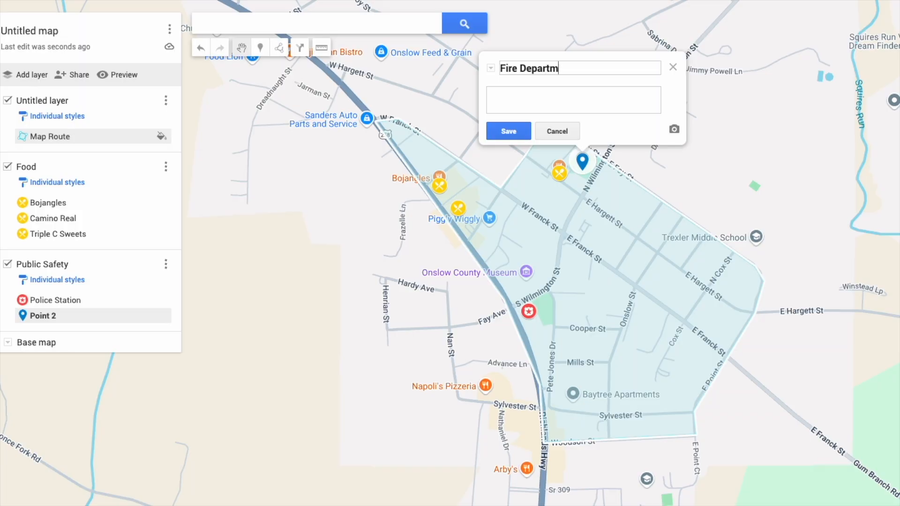
click(508, 132)
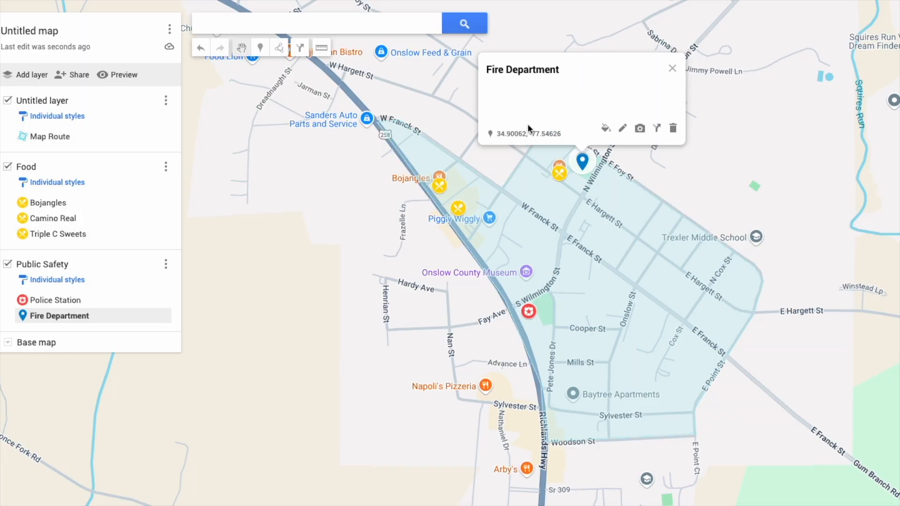
Style the Fire Department marker red with the same safety icon as Police Station.
click(605, 128)
click(640, 137)
click(634, 225)
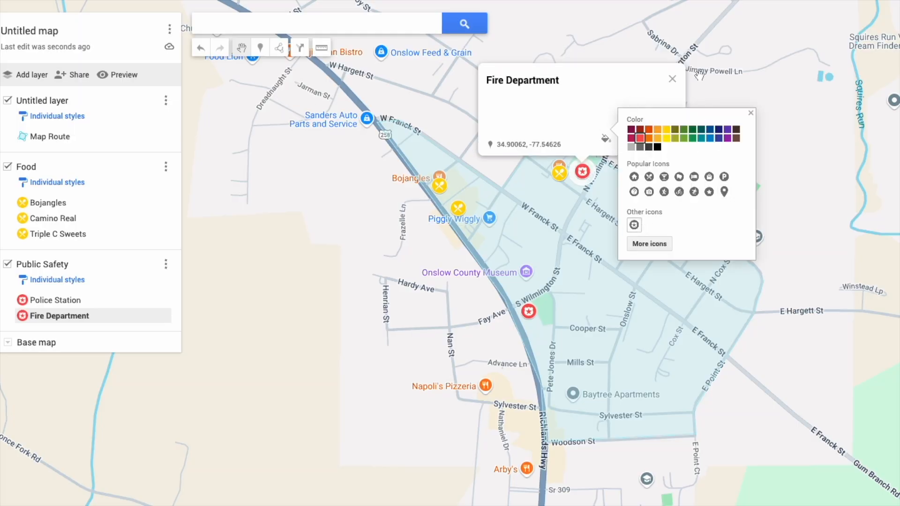
click(678, 78)
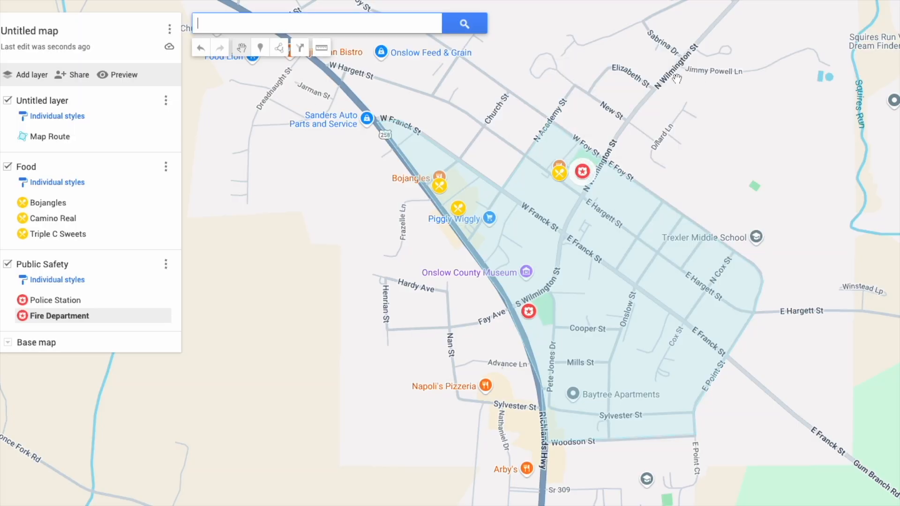
Add an EMS Station marker styled red with the safety icon.
click(260, 47)
click(576, 166)
text(EMS Station)
click(502, 125)
click(602, 126)
click(632, 131)
click(628, 218)
click(667, 62)
Add a layer named Education and hide the Food and Public Safety layers.
click(31, 75)
click(8, 167)
click(8, 195)
click(42, 225)
text(Education)
key(Return)
click(260, 47)
Add a Middle School marker at Trexler Middle School with a school icon.
click(744, 245)
drag(695, 144, 662, 144)
text(Middle School)
click(671, 207)
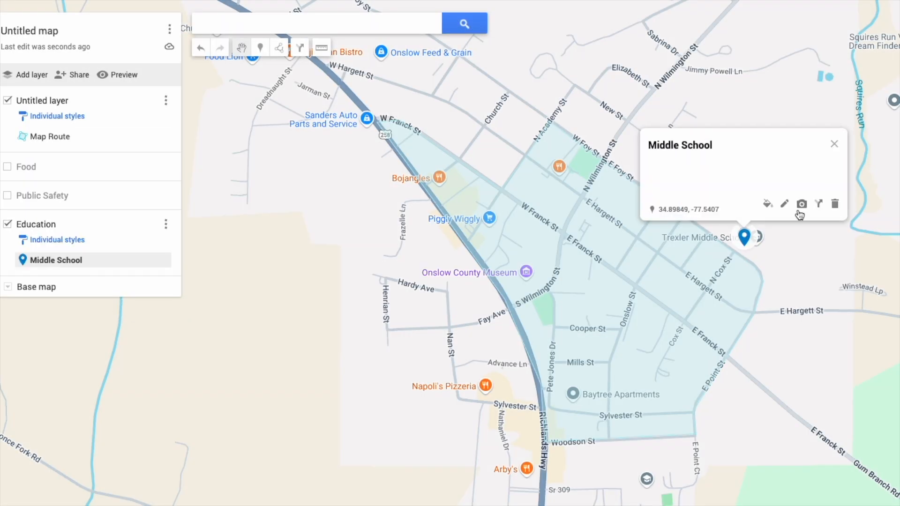
click(769, 205)
click(826, 268)
click(812, 320)
click(745, 91)
text(school)
click(323, 187)
click(385, 481)
Add a Pre-K marker with the same school icon.
click(835, 155)
click(260, 47)
click(551, 181)
text(Pre-K)
click(476, 142)
click(573, 138)
click(617, 235)
click(328, 155)
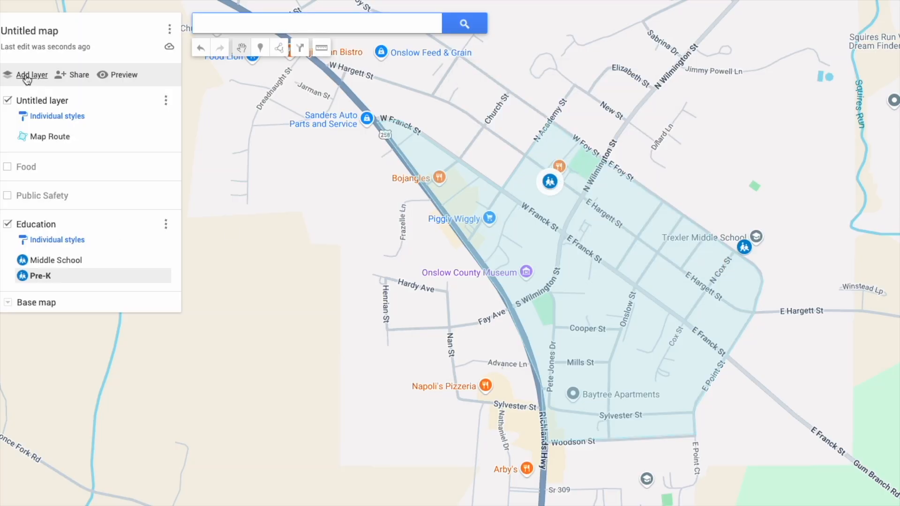
Add another new layer and start naming it, beginning with 'F'.
click(31, 75)
click(42, 306)
text(Faith)
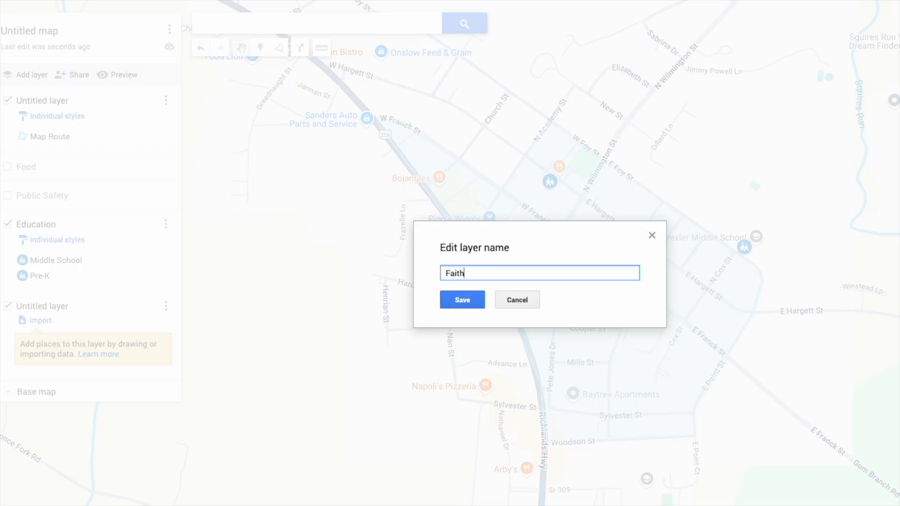
Name the new layer Faith and drop a marker named 'United Methodis' inside the route area.
click(456, 305)
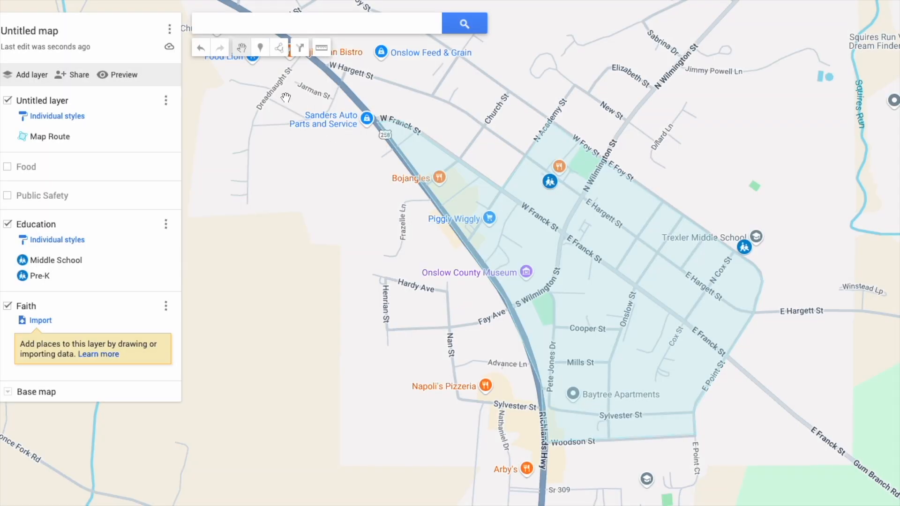
click(260, 49)
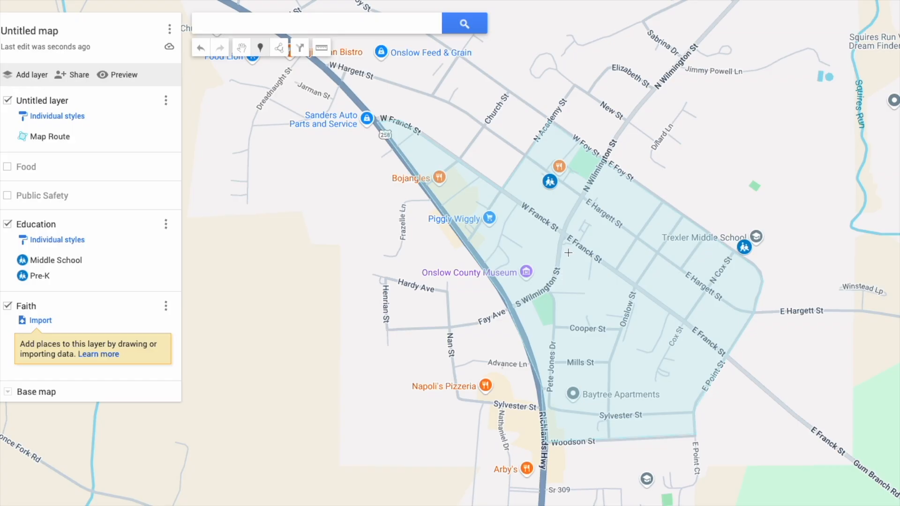
click(584, 213)
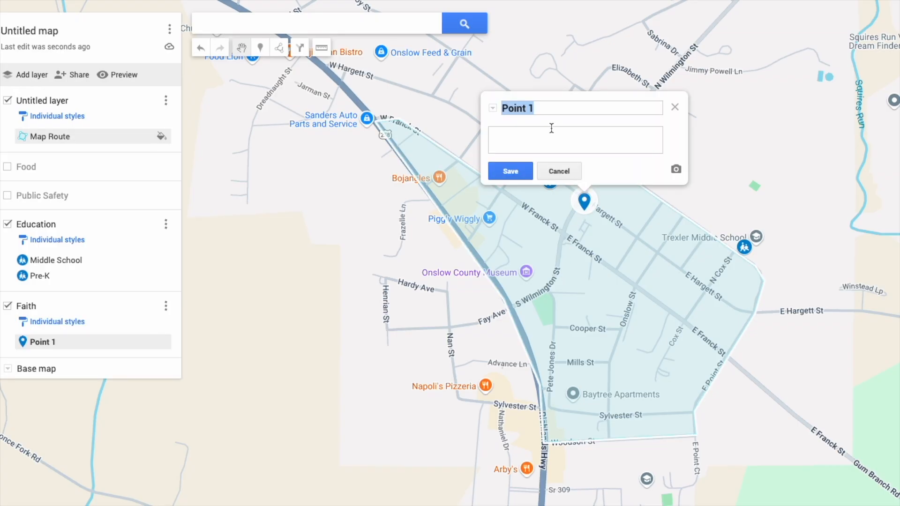
key(BackSpace)
text(United Methodist)
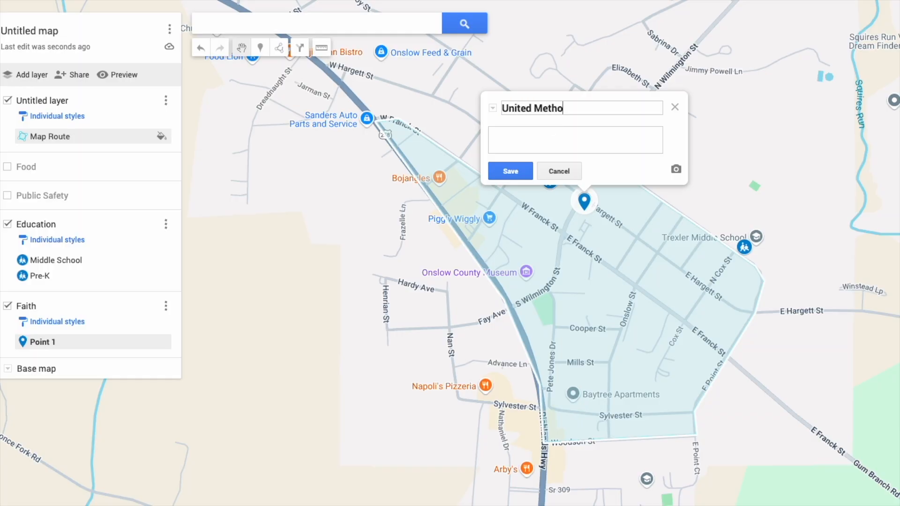
click(526, 172)
Style the United Methodist marker purple with the Christian cross icon found by searching 'church'.
click(608, 167)
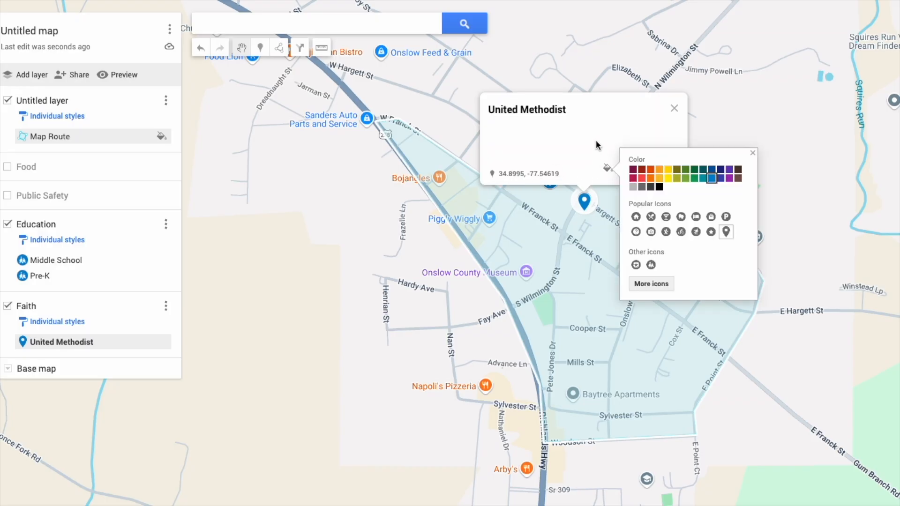
click(729, 185)
click(661, 284)
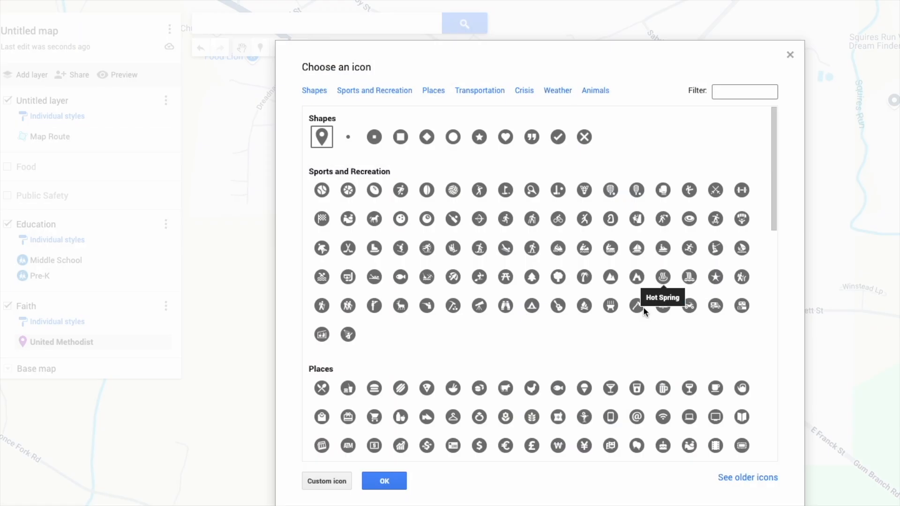
click(735, 93)
text(church)
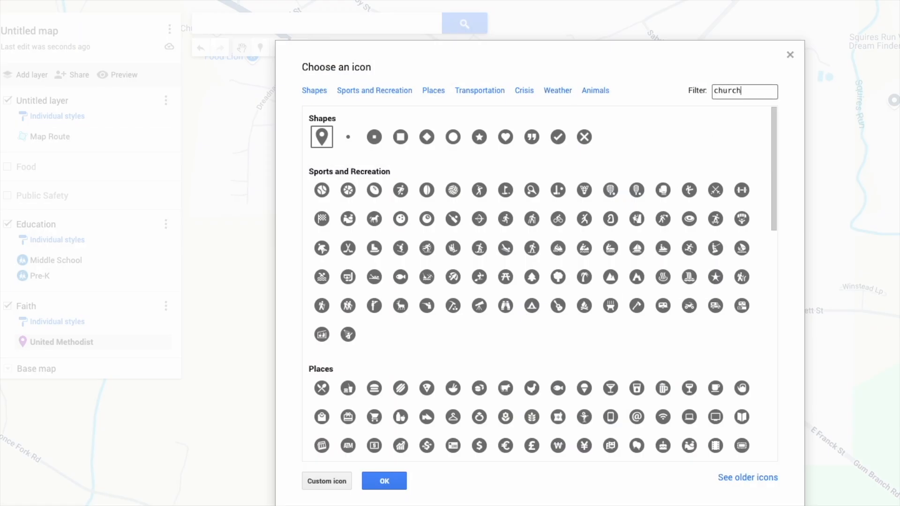
key(Return)
key(BackSpace)
key(BackSpace)
key(BackSpace)
scroll(539, 262, down, 4)
scroll(522, 252, down, 3)
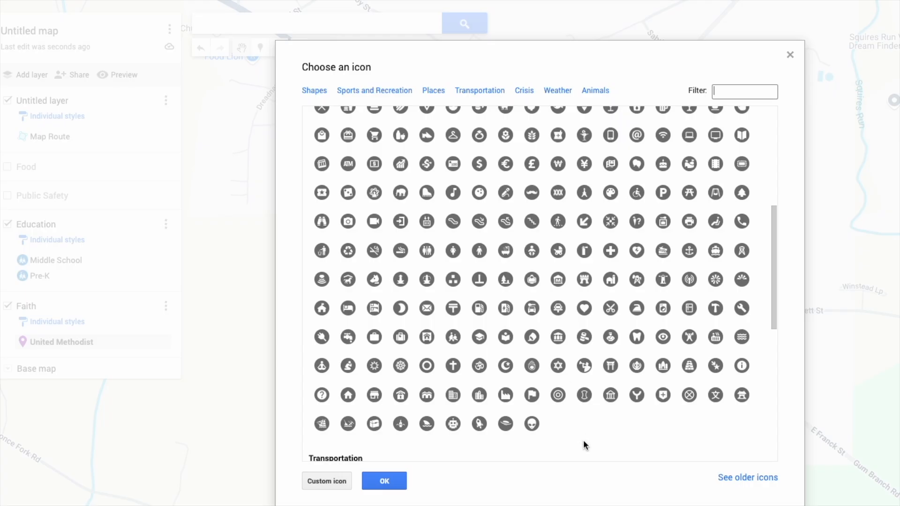
click(453, 366)
click(398, 483)
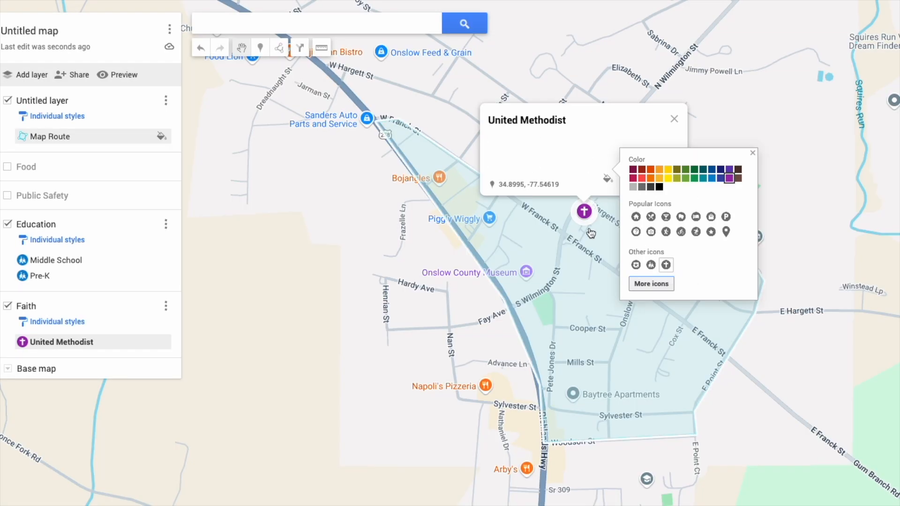
click(674, 119)
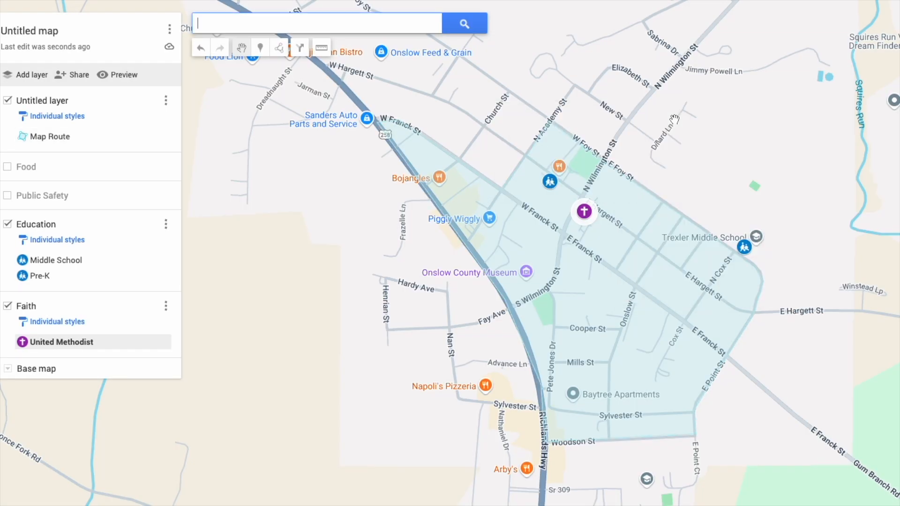
Re-enable the Public Safety and Food layers, then zoom out and back in on Richlands.
click(7, 195)
click(7, 167)
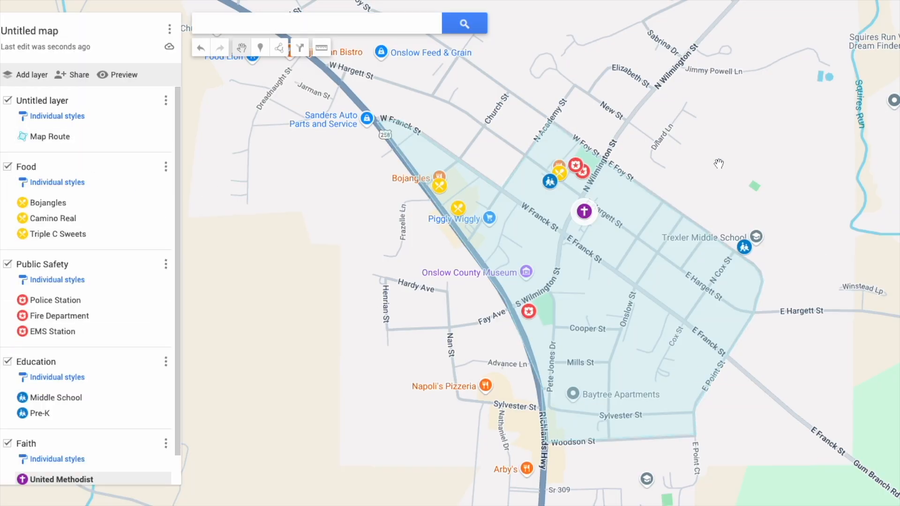
scroll(796, 365, down, 5)
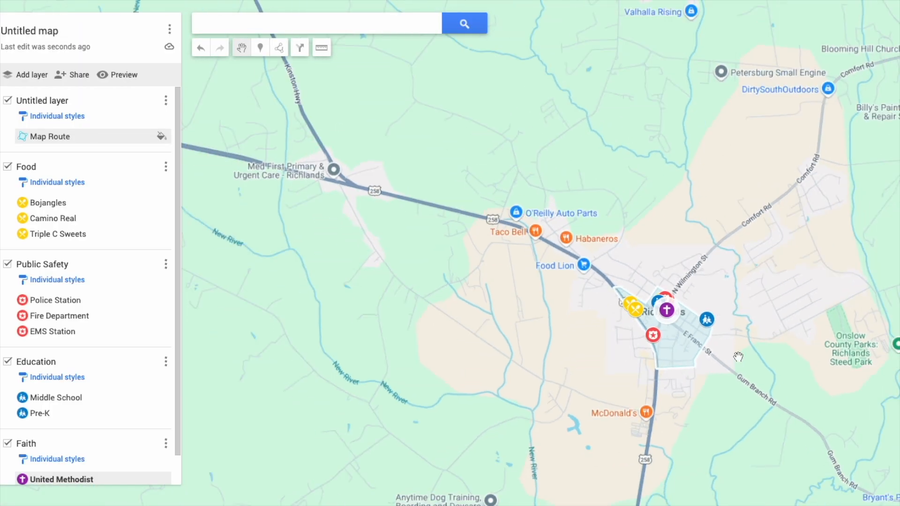
scroll(648, 299, up, 3)
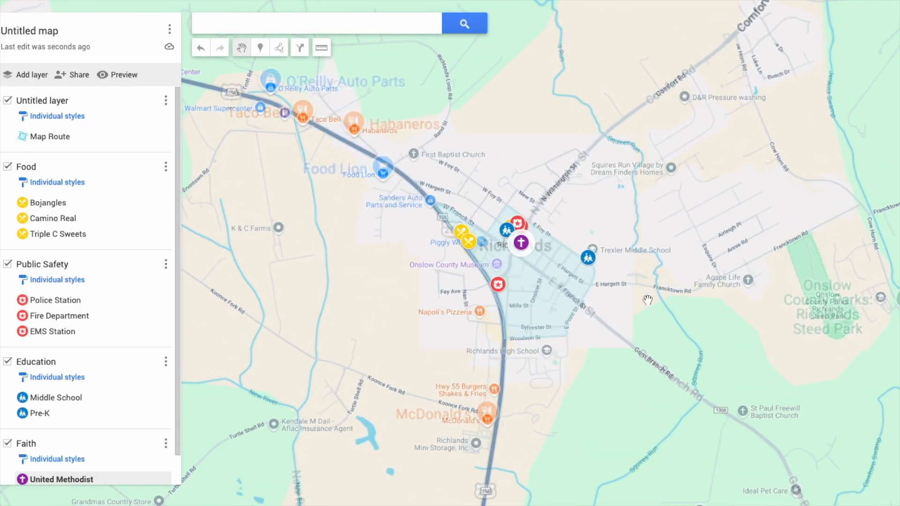